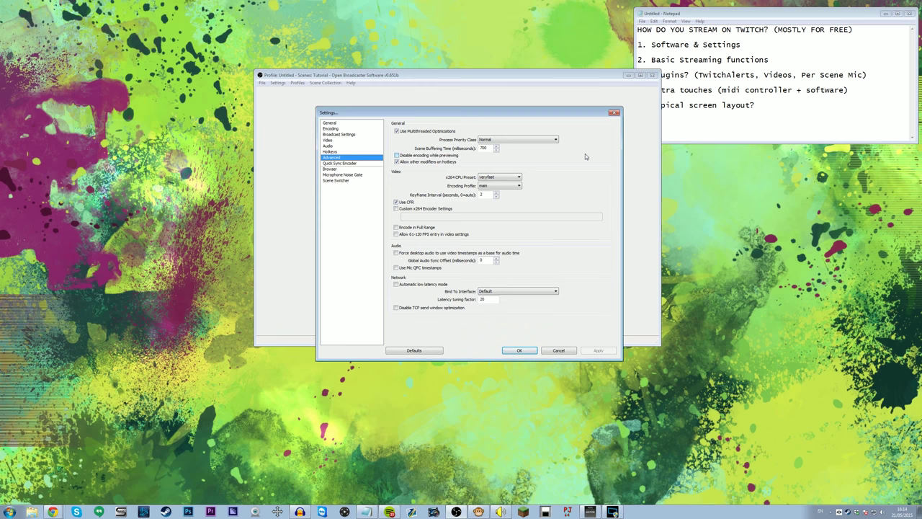
Browse the Quick Sync Encoder, Browser, Microphone Noise Gate and Scene Switcher pages, then cancel.
left_click(362, 164)
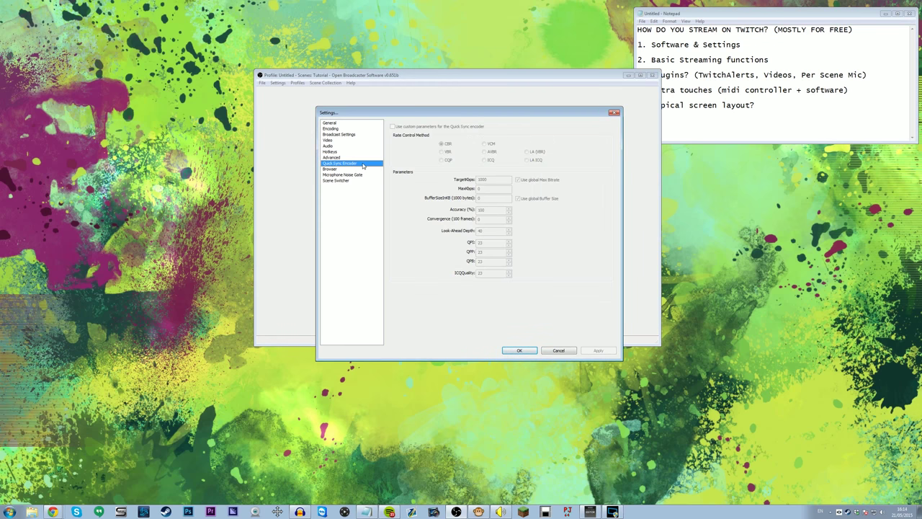
left_click(357, 169)
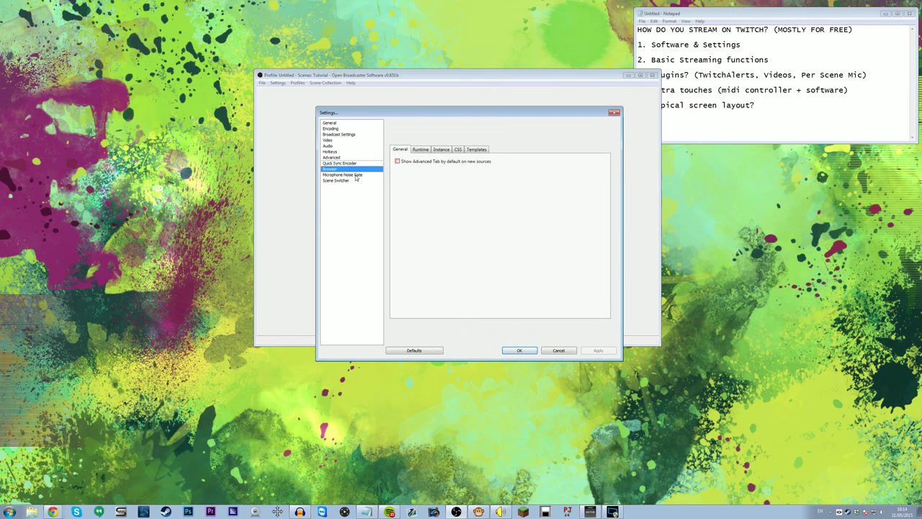
left_click(356, 176)
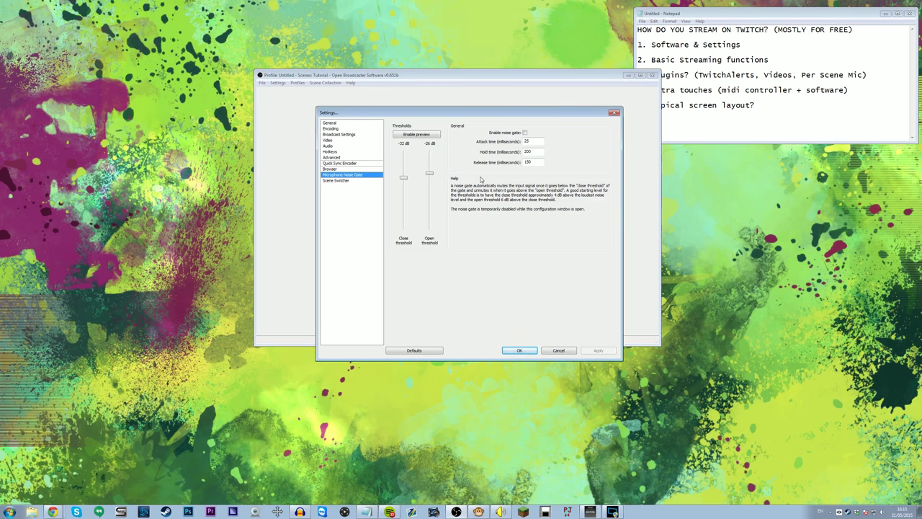
key("Down")
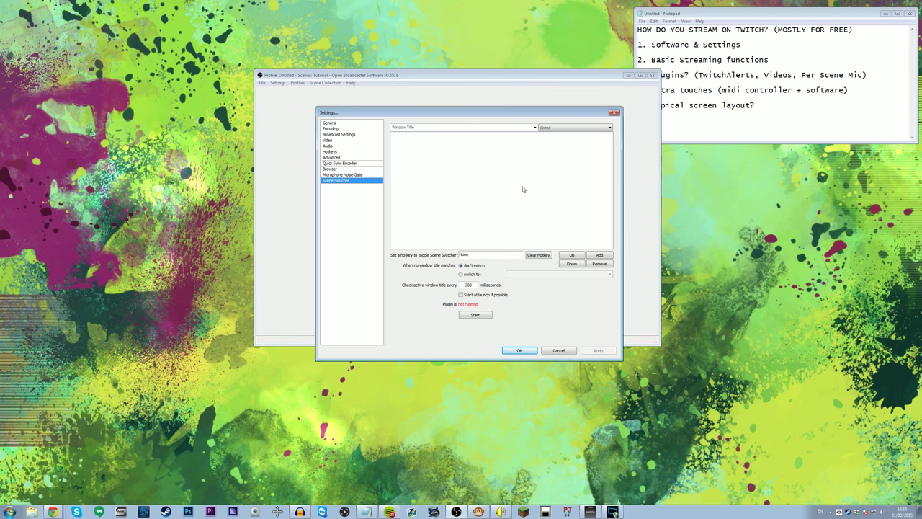
left_click(558, 350)
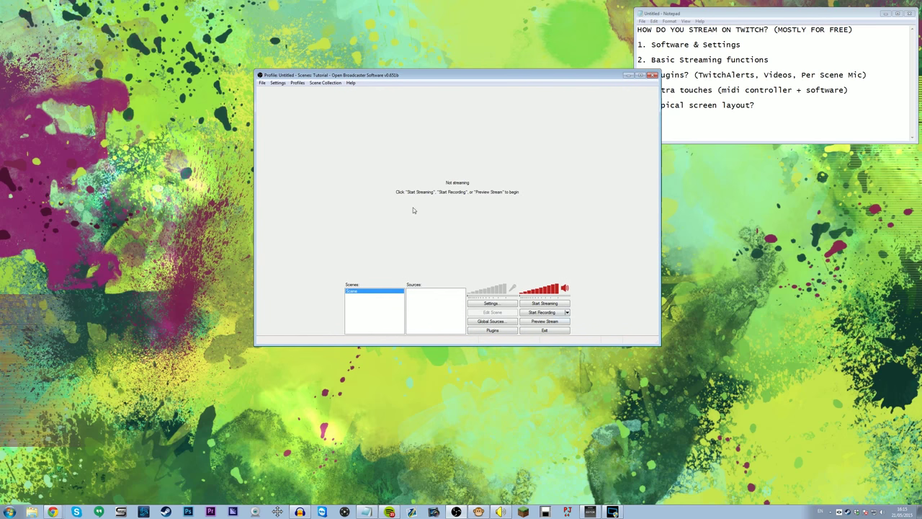
Start the preview and add a Video Capture Device source using the Logitech HD Pro Webcam C920.
left_click(551, 322)
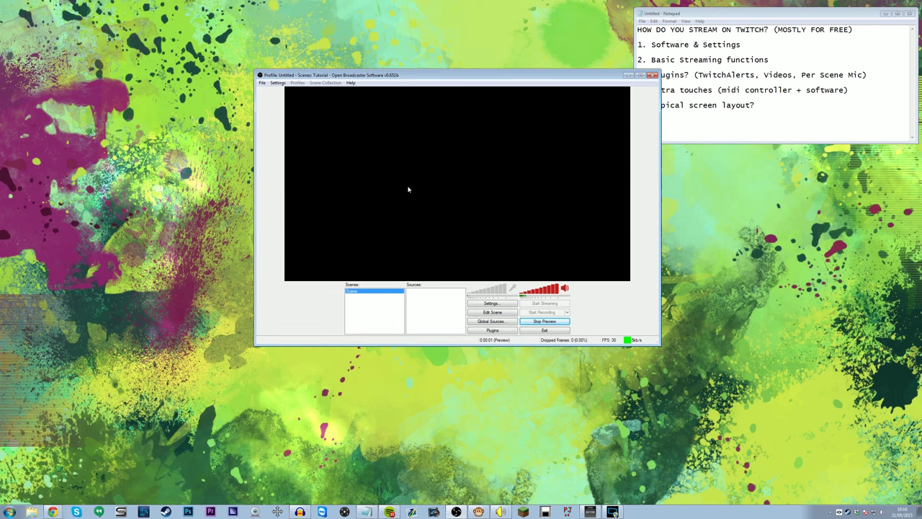
right_click(431, 290)
mouse_move(446, 294)
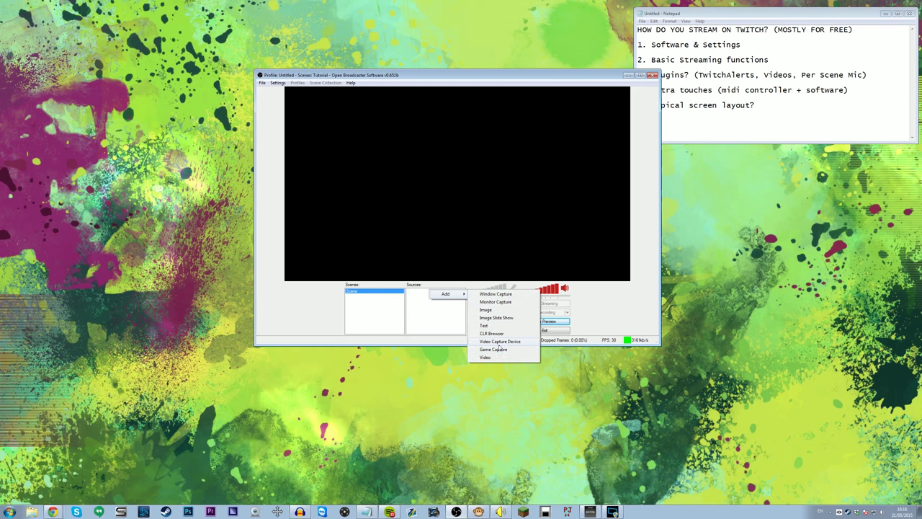
left_click(498, 343)
left_click(483, 261)
left_click(440, 167)
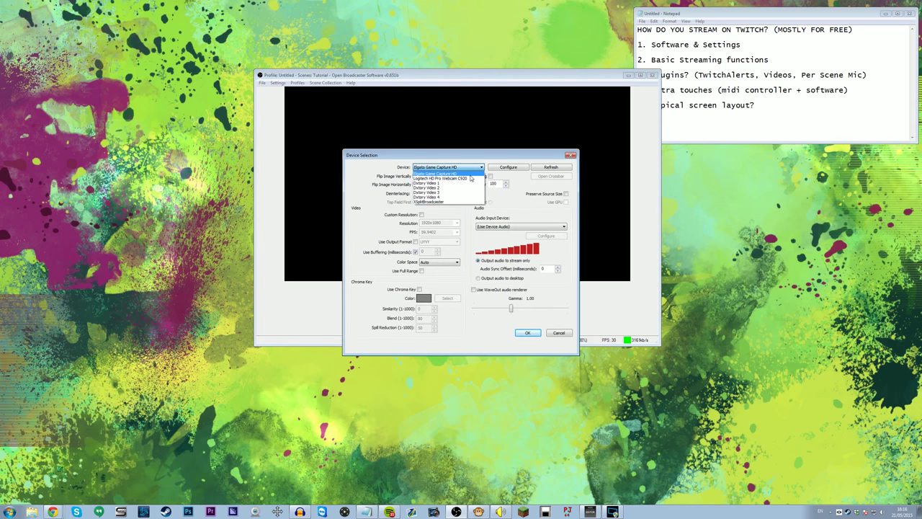
left_click(446, 178)
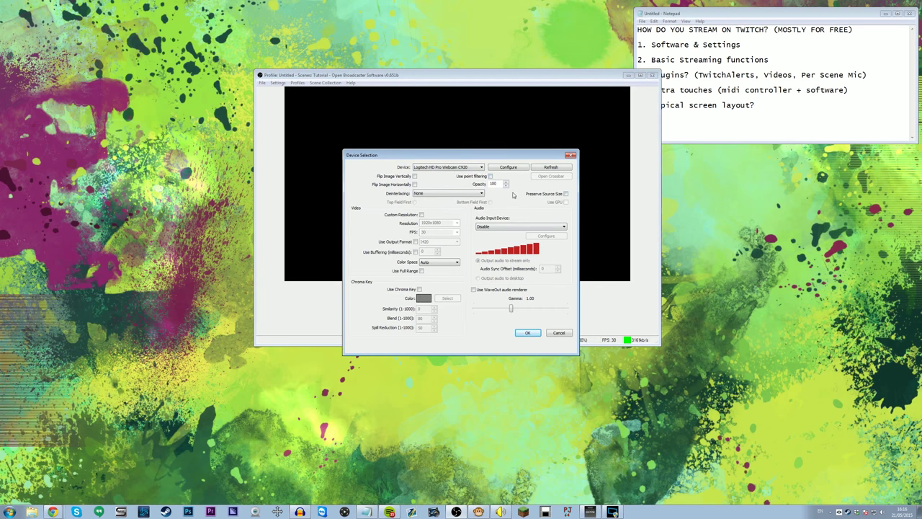
left_click(527, 332)
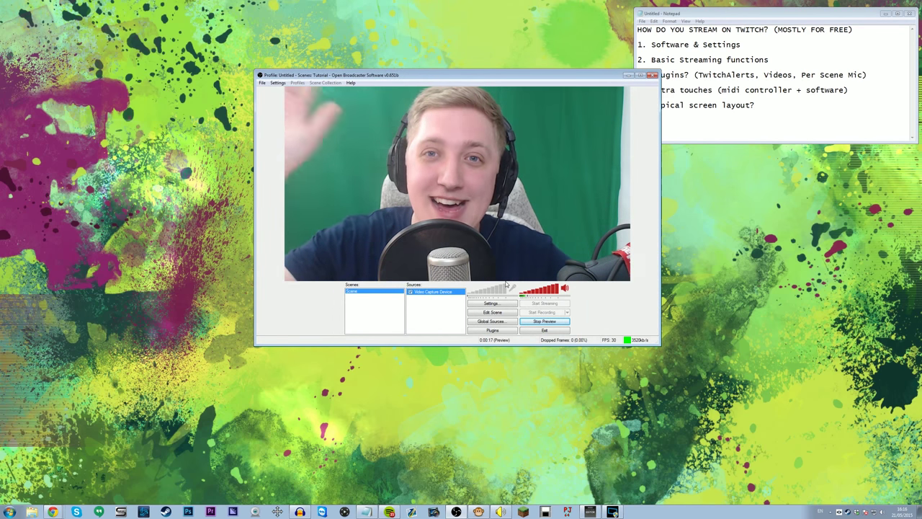
Enter scene editing and enlarge the OBS window for a bigger preview.
left_click(492, 312)
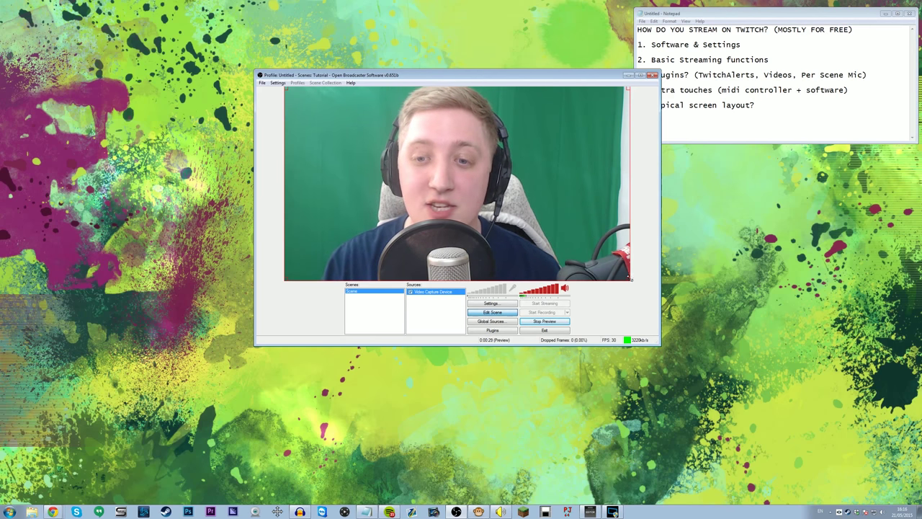
left_click_drag(628, 282, 527, 222)
left_click_drag(432, 75, 289, 17)
left_click_drag(509, 288, 852, 475)
Resize the webcam to a small box and drag it into the canvas's top-left corner.
left_click_drag(618, 297, 699, 343)
left_click_drag(630, 332, 461, 270)
left_click_drag(322, 110, 465, 182)
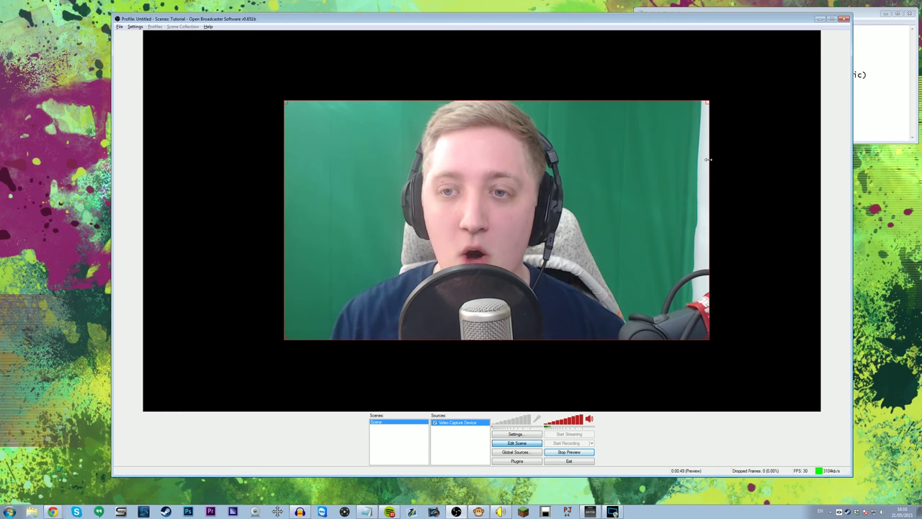
left_click_drag(709, 161, 682, 160)
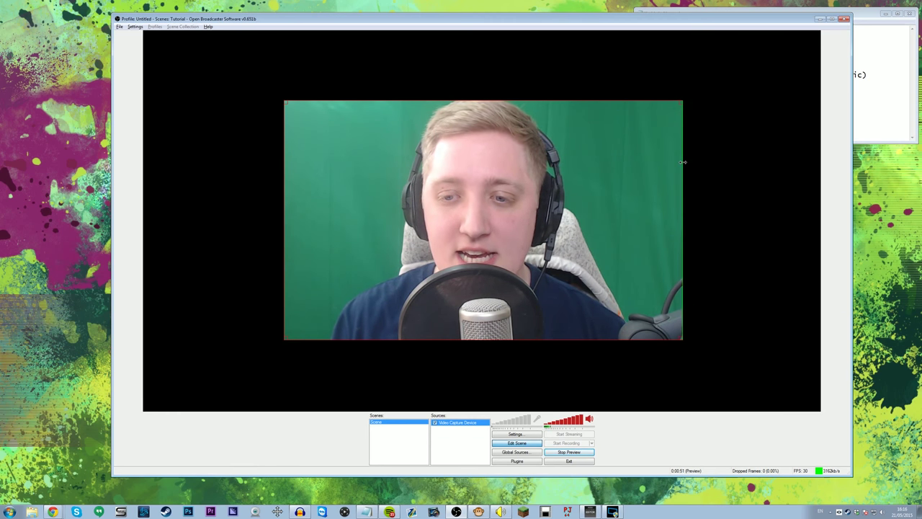
left_click_drag(681, 102, 609, 174)
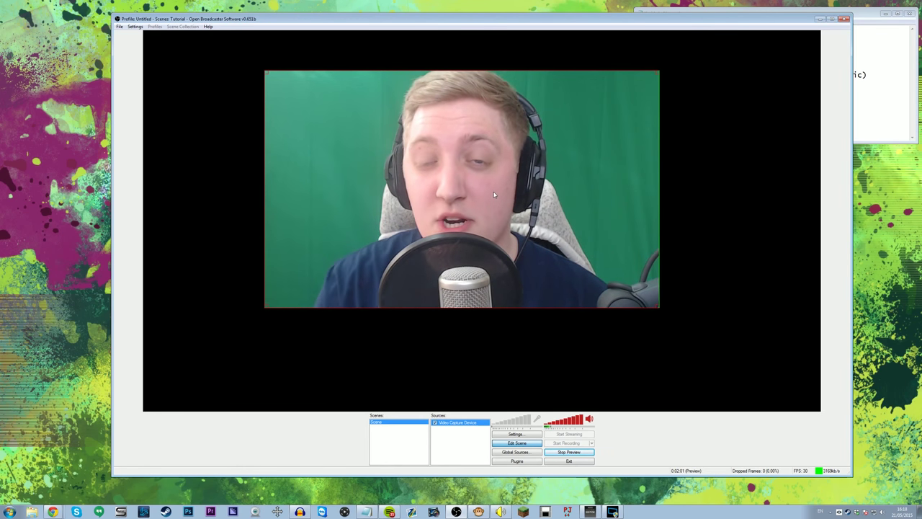
left_click_drag(502, 212, 389, 179)
left_click_drag(517, 278, 282, 126)
left_click_drag(222, 121, 221, 118)
left_click(410, 111)
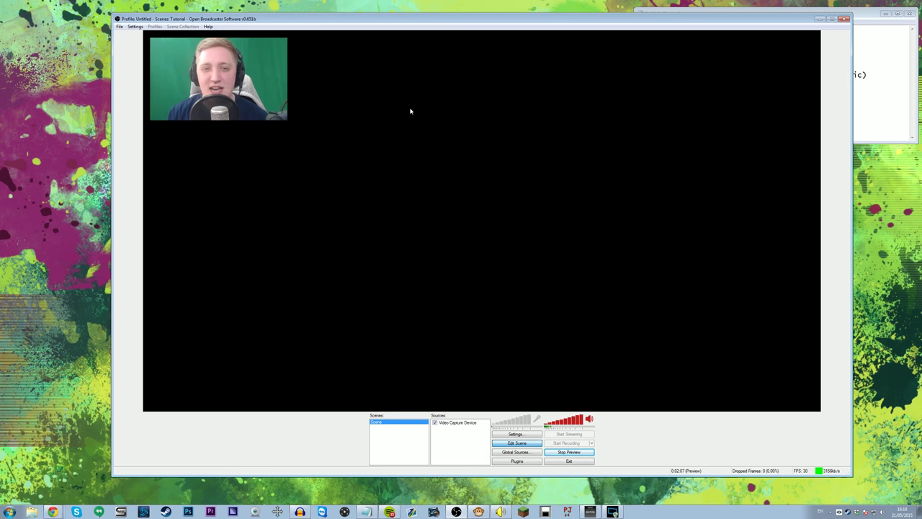
Add an Image source named Image showing frame.png.
right_click(446, 443)
mouse_move(479, 448)
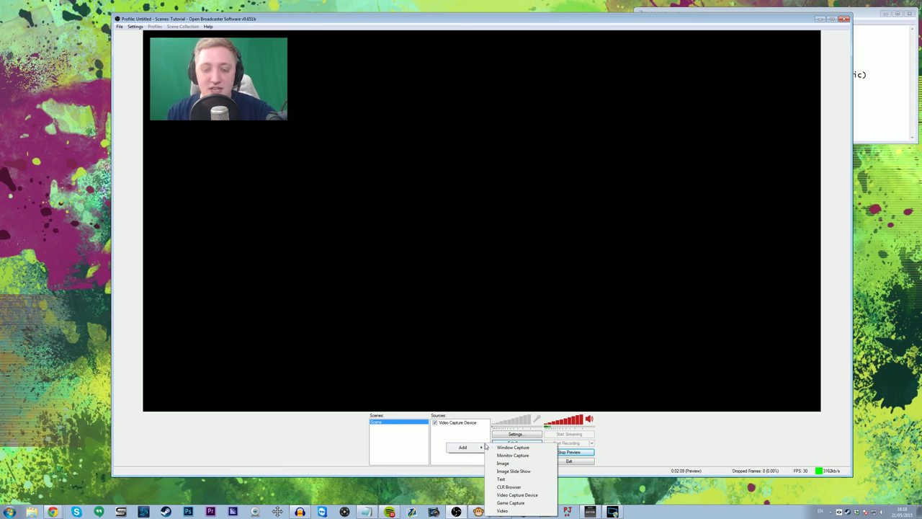
left_click(512, 463)
left_click(488, 262)
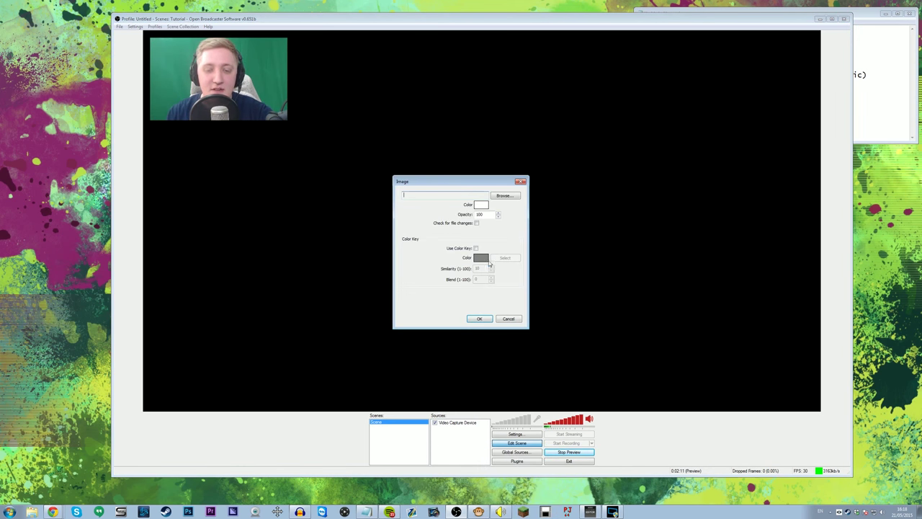
left_click(502, 195)
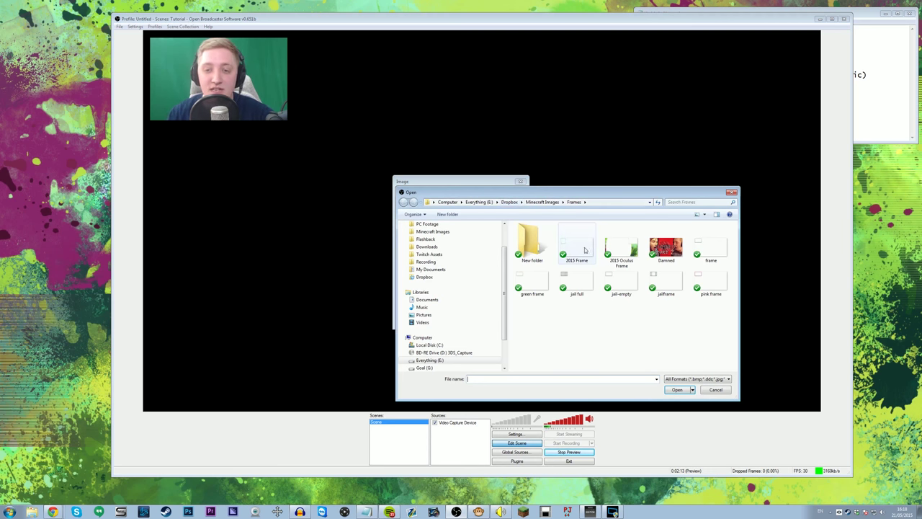
double_click(709, 252)
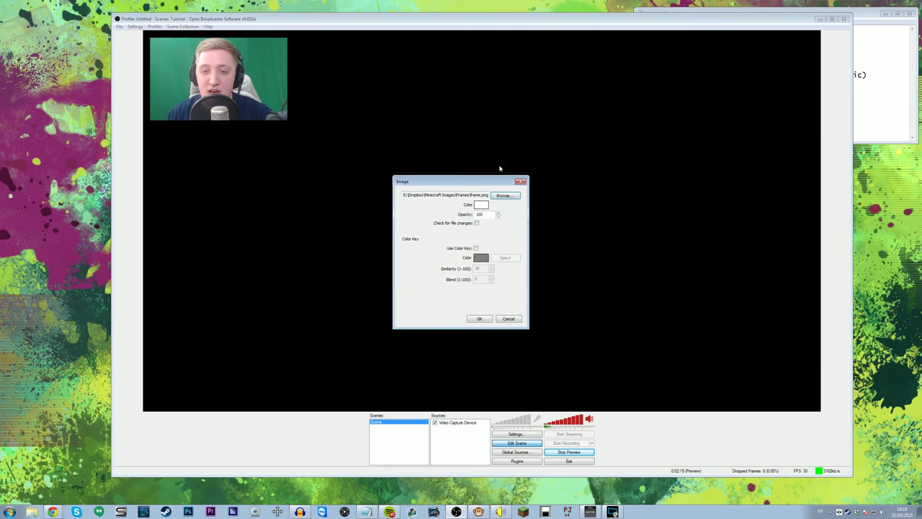
left_click(480, 318)
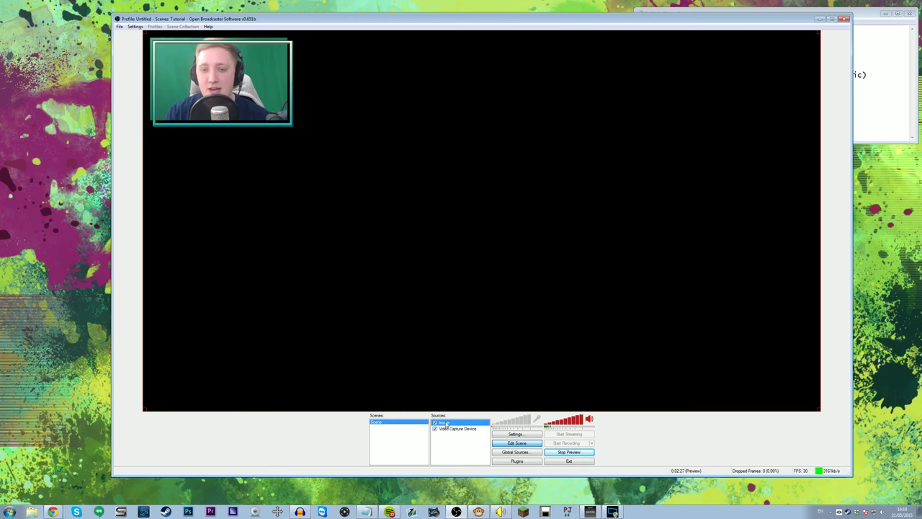
Reorder the sources so the frame sits above the webcam, aligning the webcam inside it.
left_click_drag(446, 426, 446, 427)
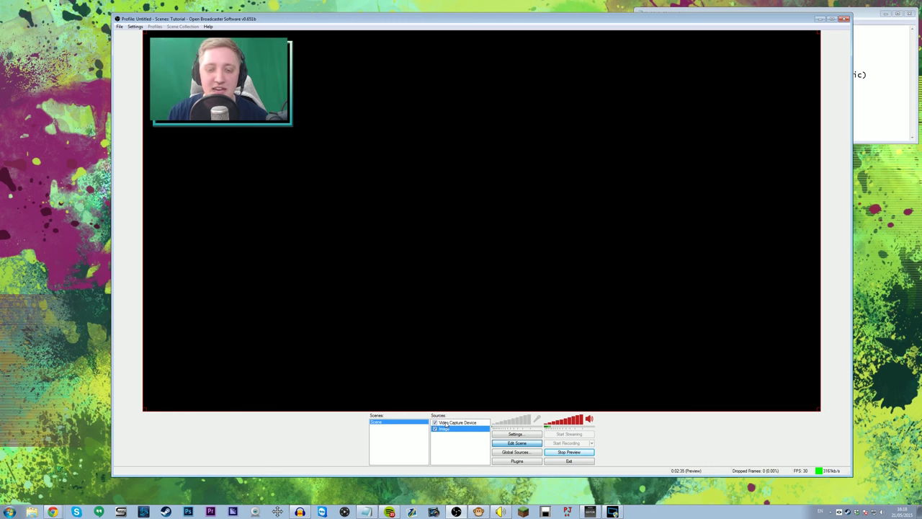
left_click(446, 422)
left_click_drag(177, 59, 181, 64)
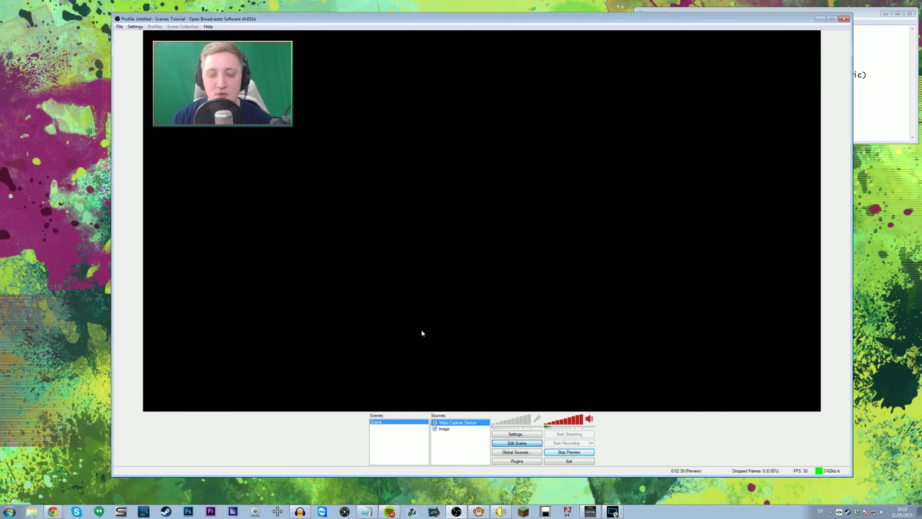
key("ctrl+Down")
key("Up")
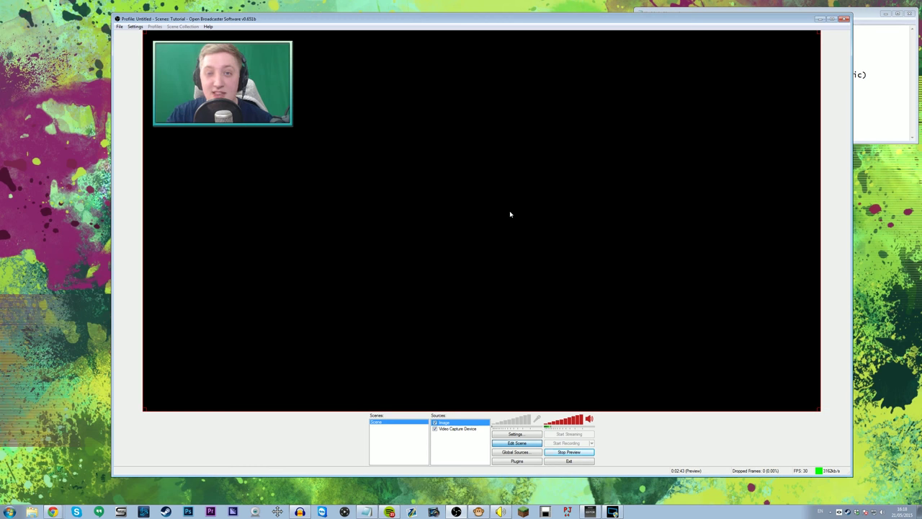
Snap OBS to the left half of the screen beside the Minecraft 1.8 title menu.
right_click(458, 449)
mouse_move(478, 450)
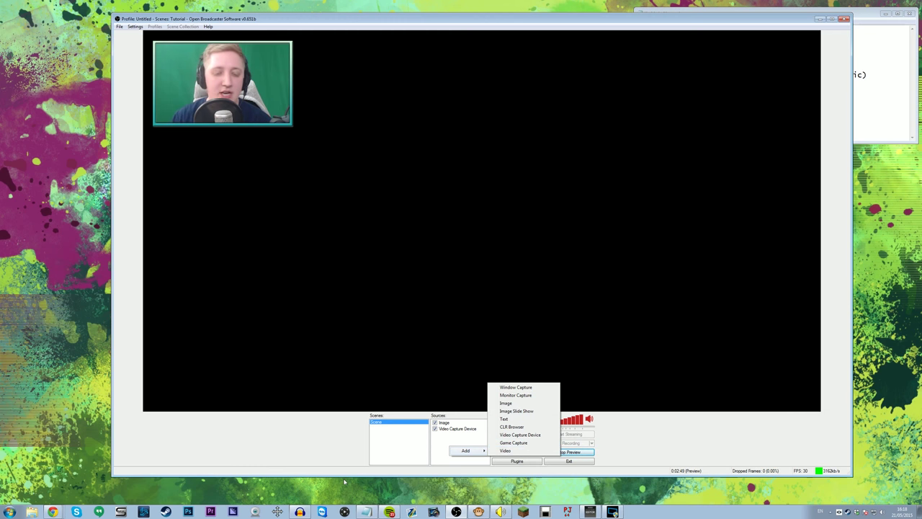
left_click(399, 496)
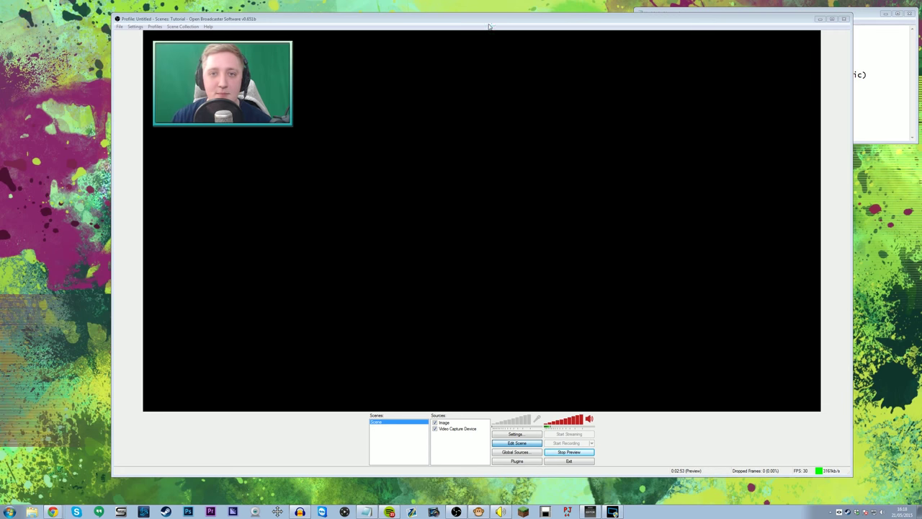
left_click_drag(490, 19, 36, 5)
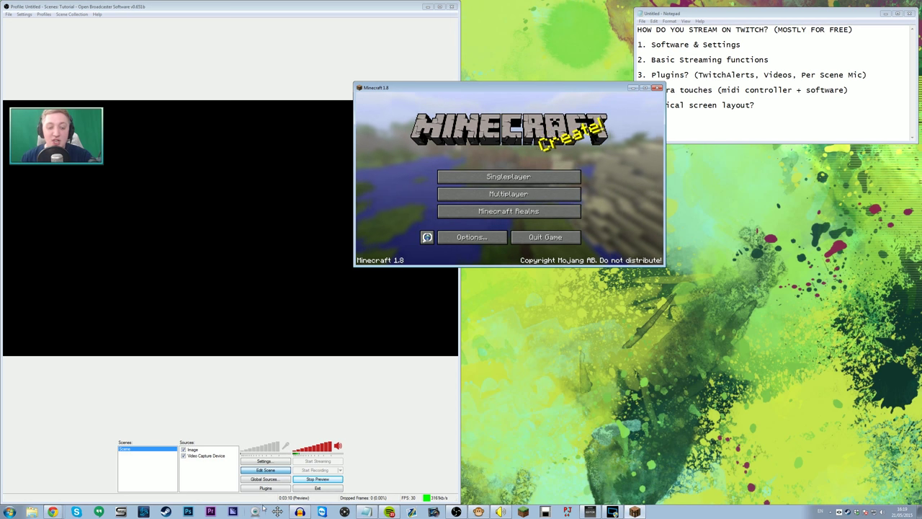
left_click(683, 258)
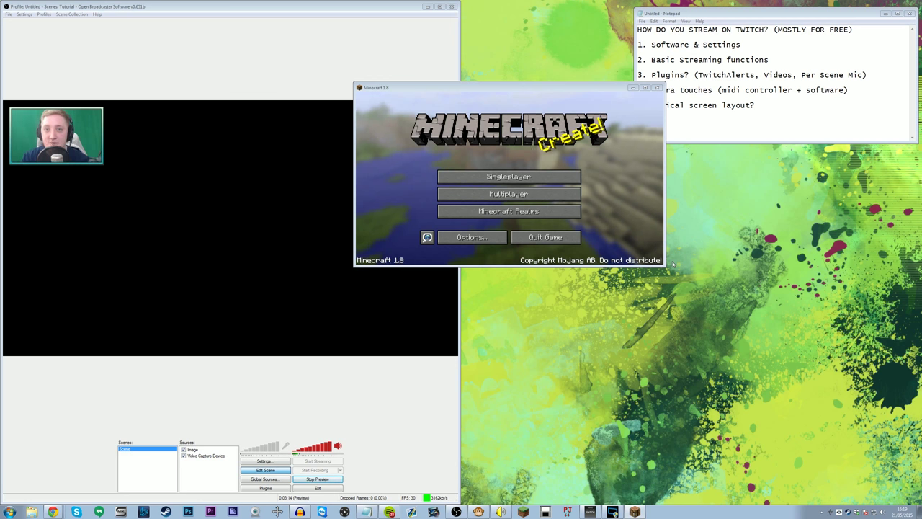
Review Sizer's 1920x1080 and 1280x720 presets in its configuration, then close it.
right_click(832, 513)
left_click(853, 494)
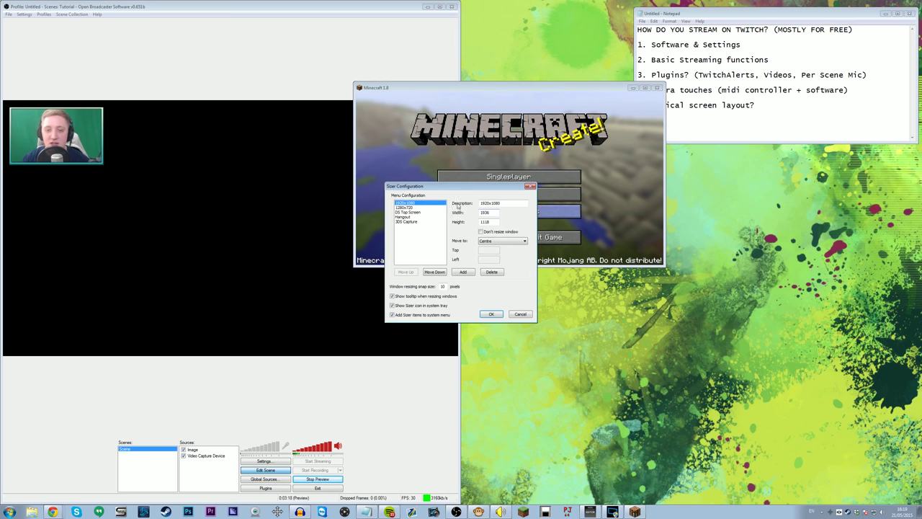
left_click_drag(465, 189, 516, 112)
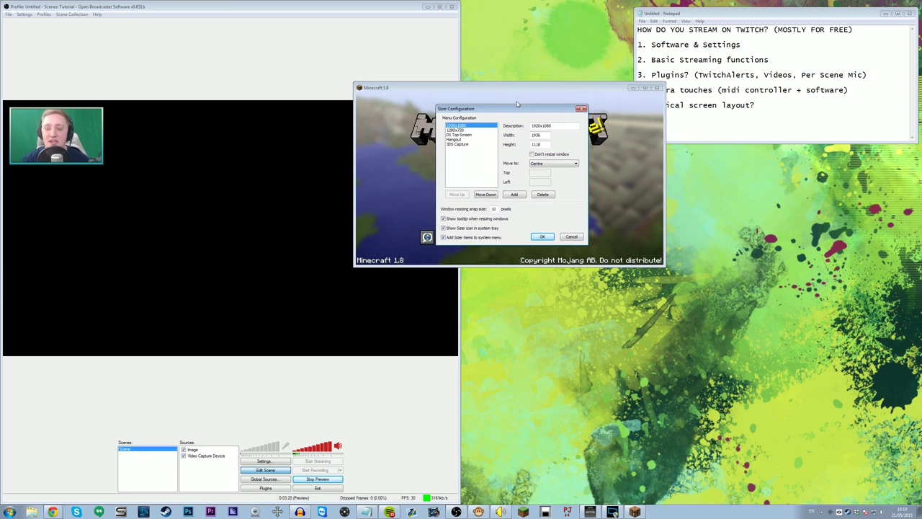
double_click(557, 125)
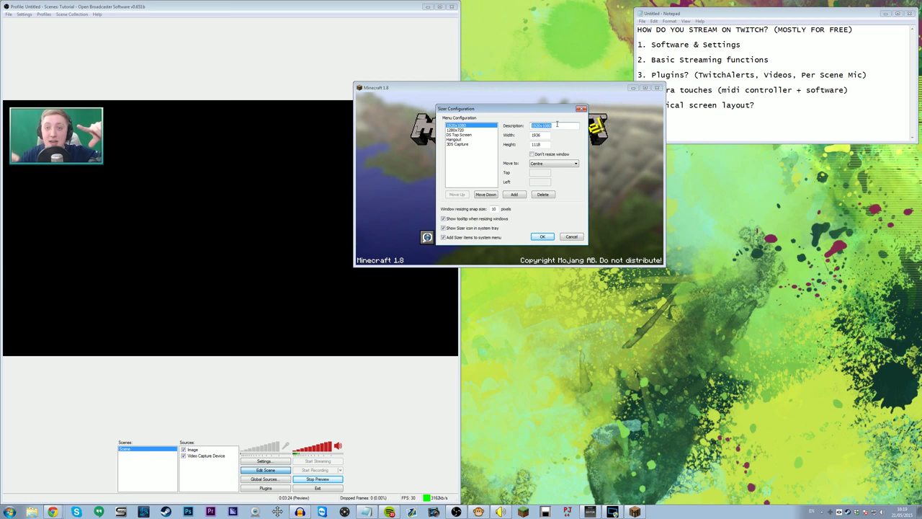
key("Tab")
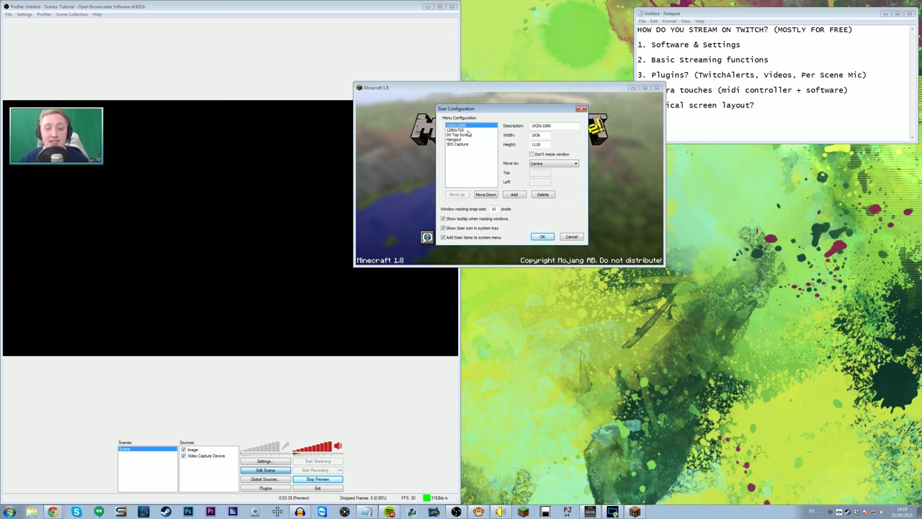
left_click(468, 130)
double_click(541, 135)
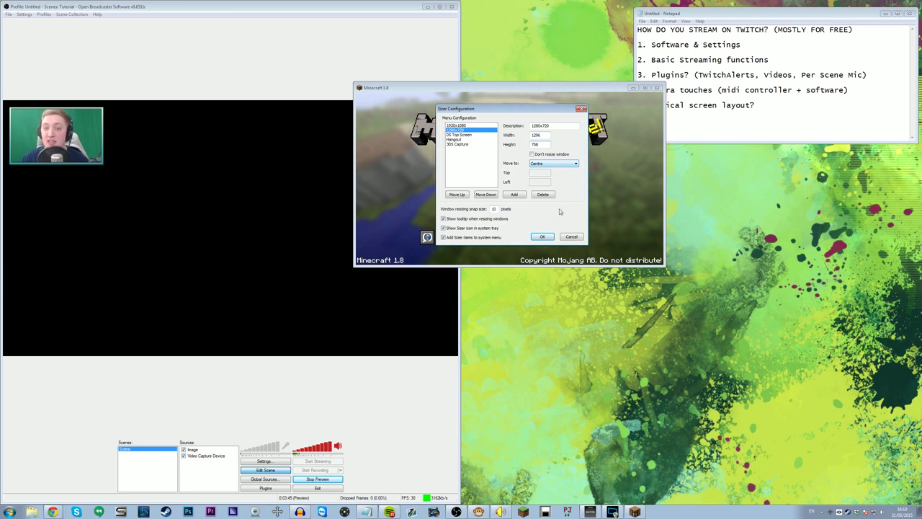
left_click(544, 237)
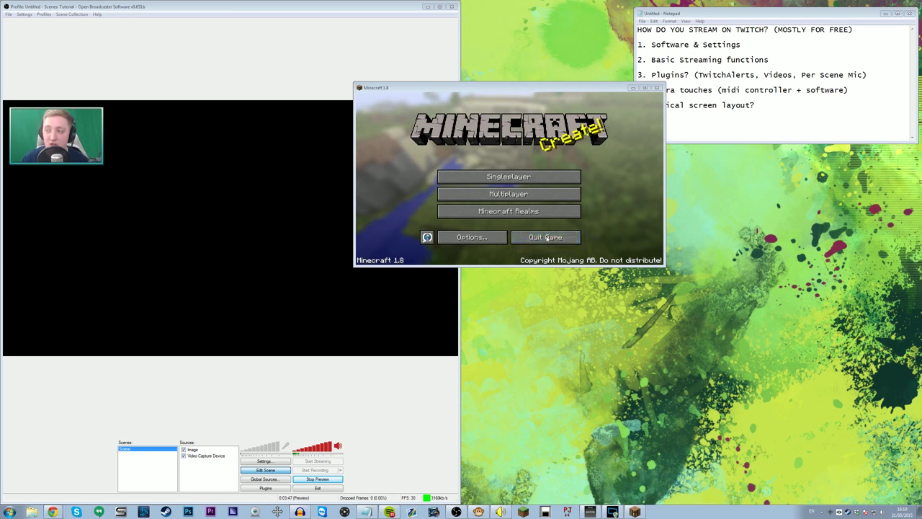
Resize the Minecraft window with Sizer presets, starting with 1280x720.
right_click(666, 268)
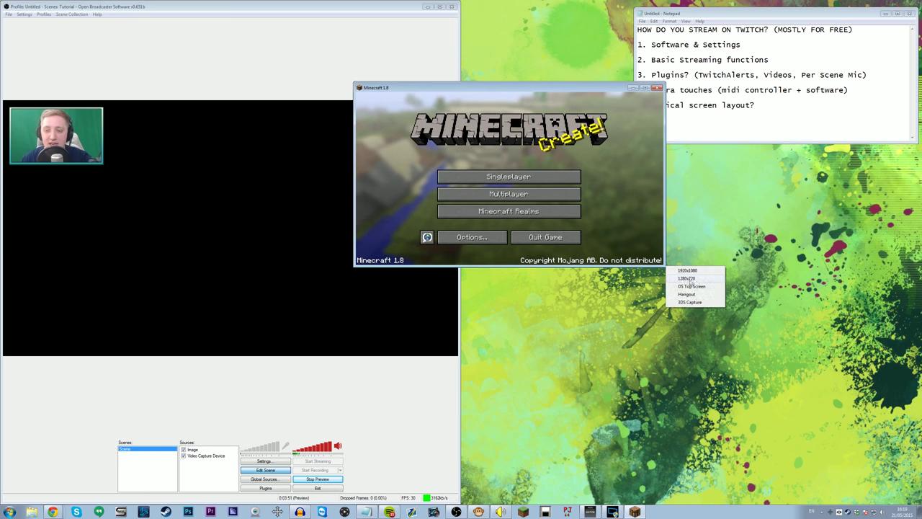
left_click(696, 271)
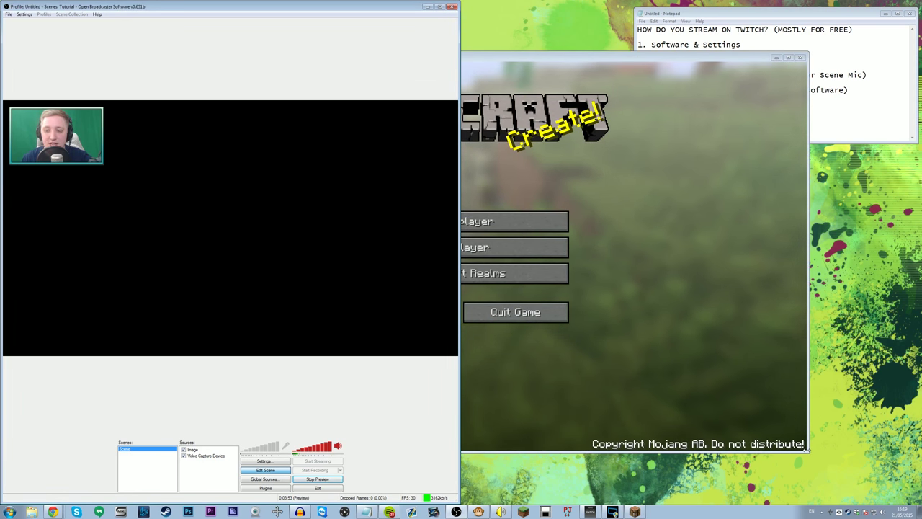
right_click(810, 452)
left_click(827, 466)
Move Minecraft to the upper right and bring up OBS's Add source types list.
left_click_drag(338, 123, 563, 75)
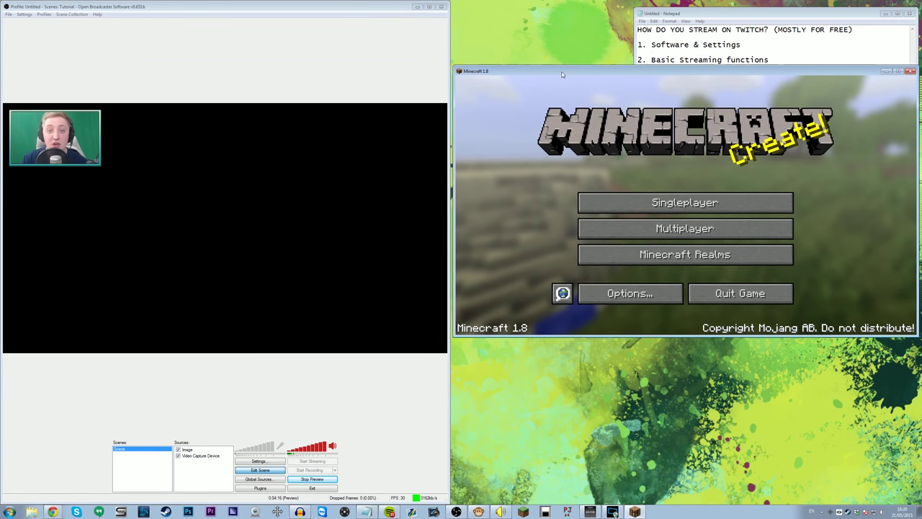
right_click(175, 477)
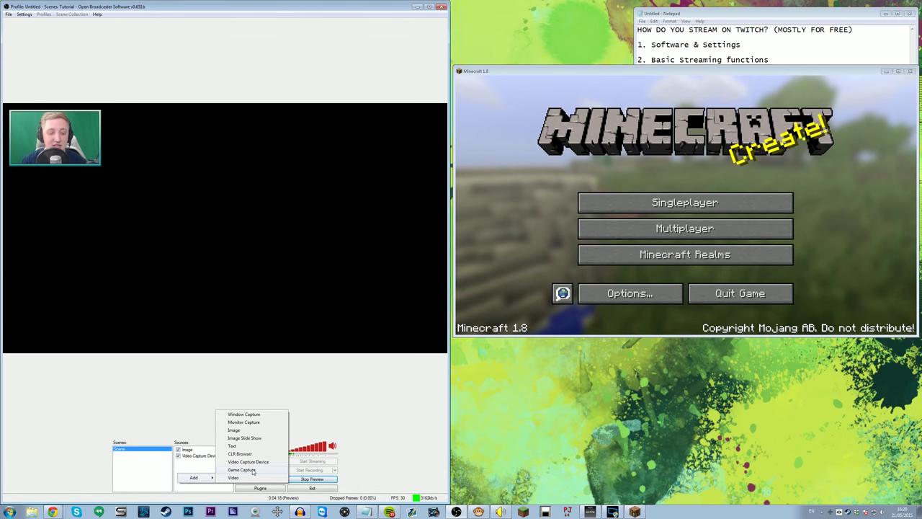
Add a Window Capture source named Window Capture for Minecraft 1.8.
left_click(259, 416)
left_click(486, 263)
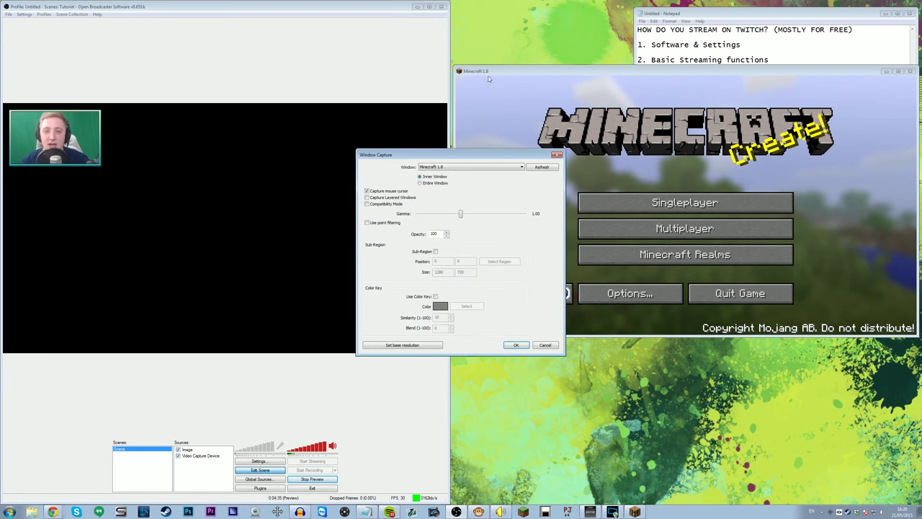
left_click_drag(468, 154, 340, 81)
left_click(345, 93)
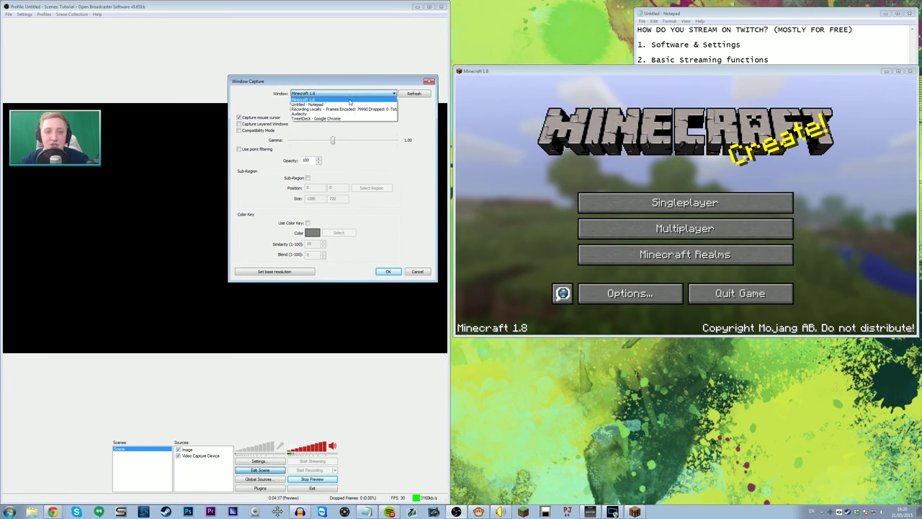
left_click(332, 100)
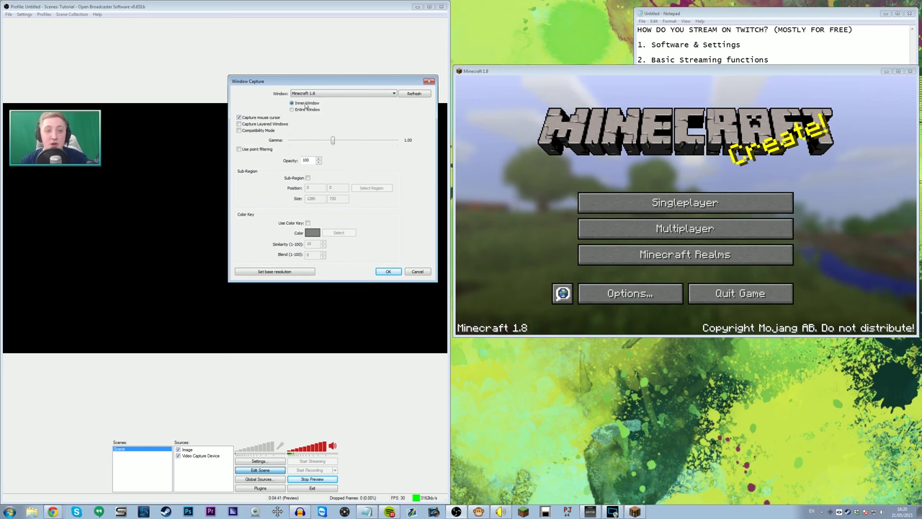
left_click(389, 272)
Stretch the Minecraft capture to fill the preview and send it beneath the webcam.
left_click_drag(246, 235, 322, 240)
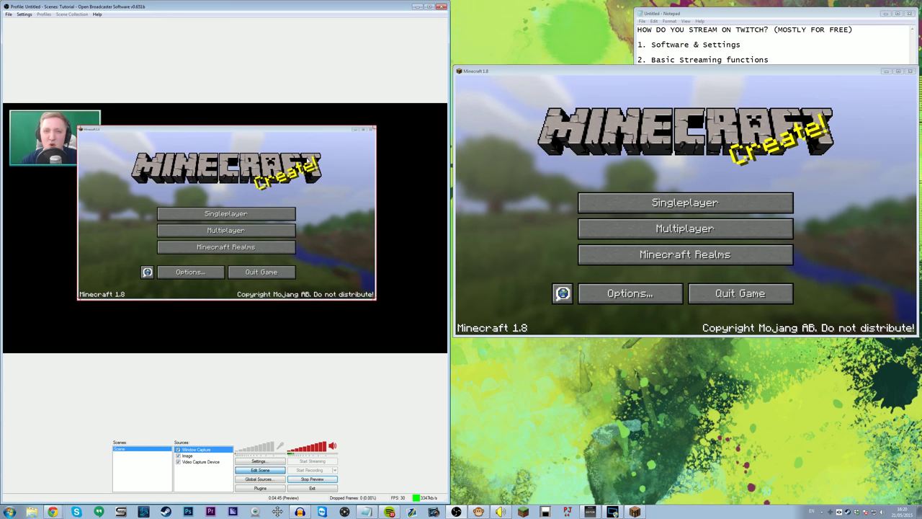
right_click(232, 204)
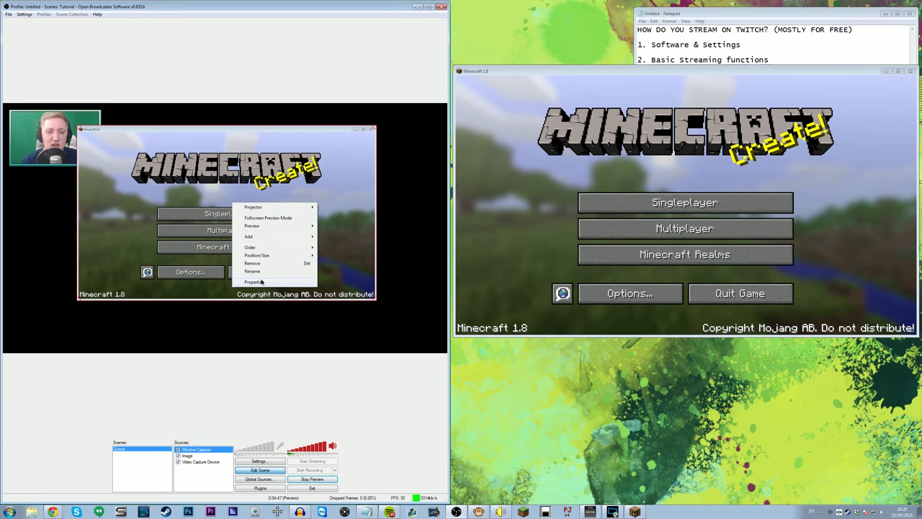
left_click(263, 282)
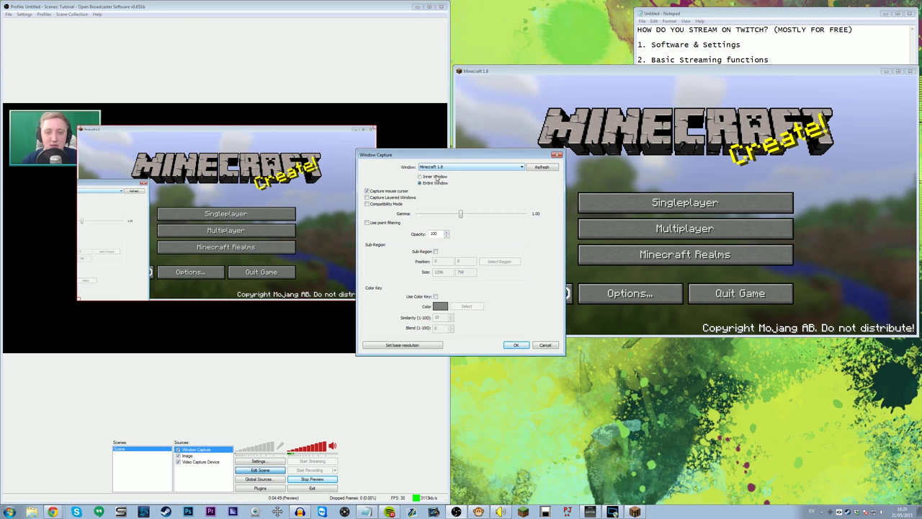
left_click(516, 344)
left_click_drag(352, 243, 232, 204)
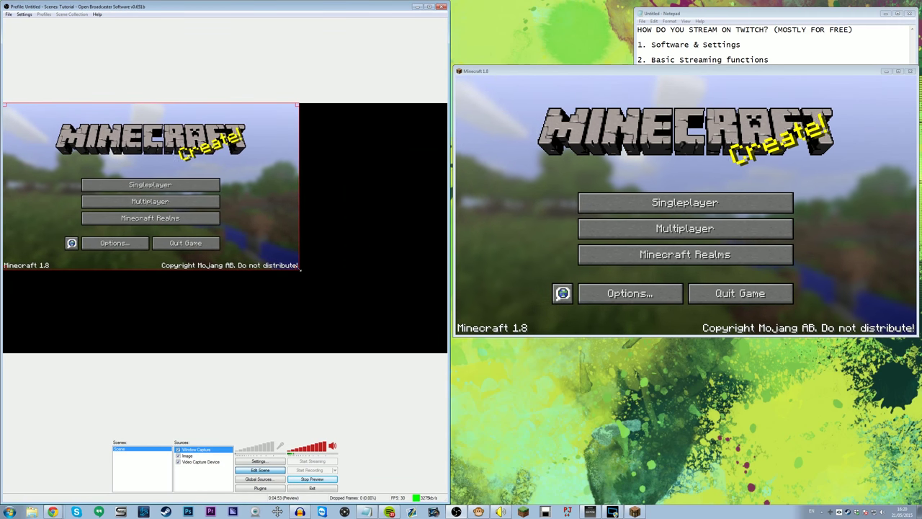
left_click_drag(300, 268, 447, 352)
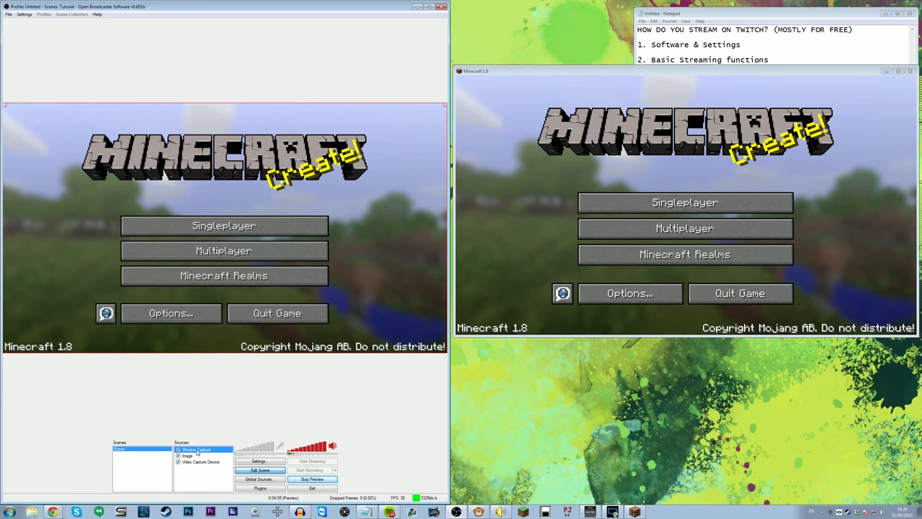
key("ctrl+Down")
key("ctrl+Down")
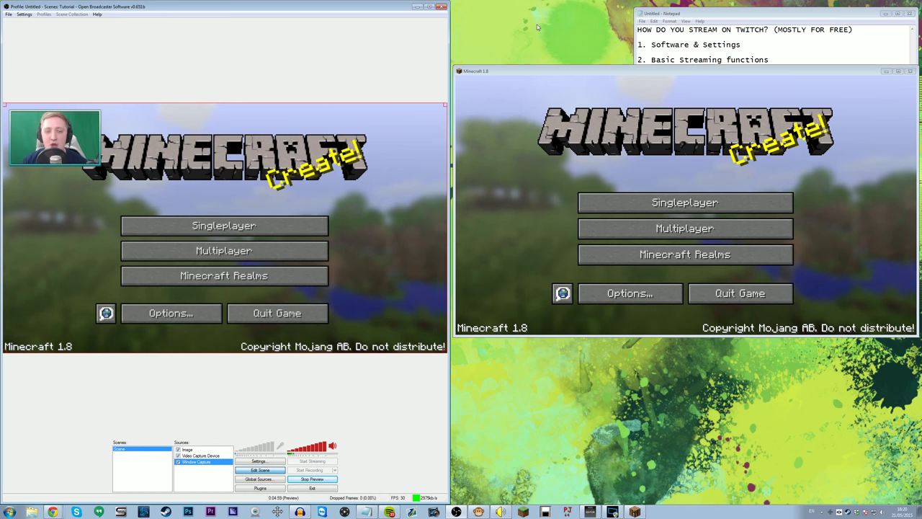
mouse_move(698, 18)
left_mouse_down()
mouse_move(630, 80)
mouse_move(647, 104)
mouse_move(631, 51)
mouse_move(608, 111)
mouse_move(612, 144)
mouse_move(642, 73)
mouse_move(694, 19)
left_mouse_up()
Add a Game Capture of Minecraft with Stretch image to screen enabled.
left_click(504, 158)
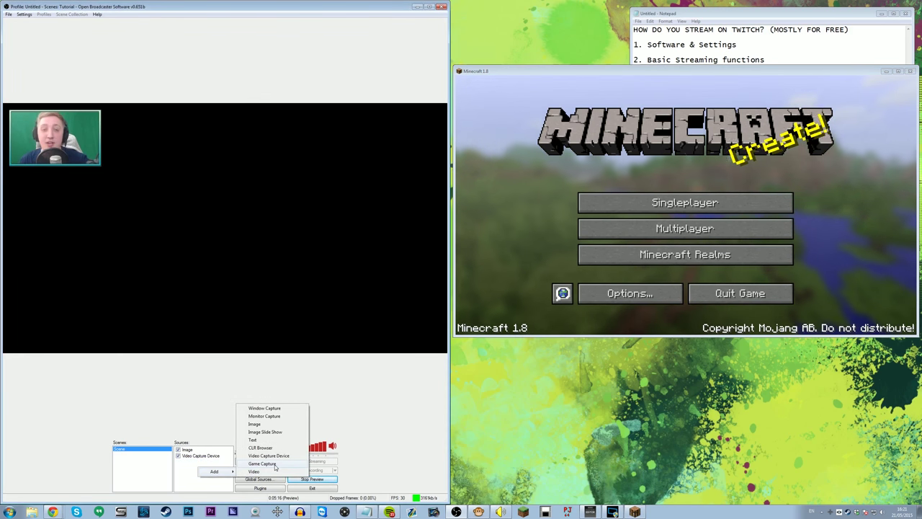
left_click(274, 466)
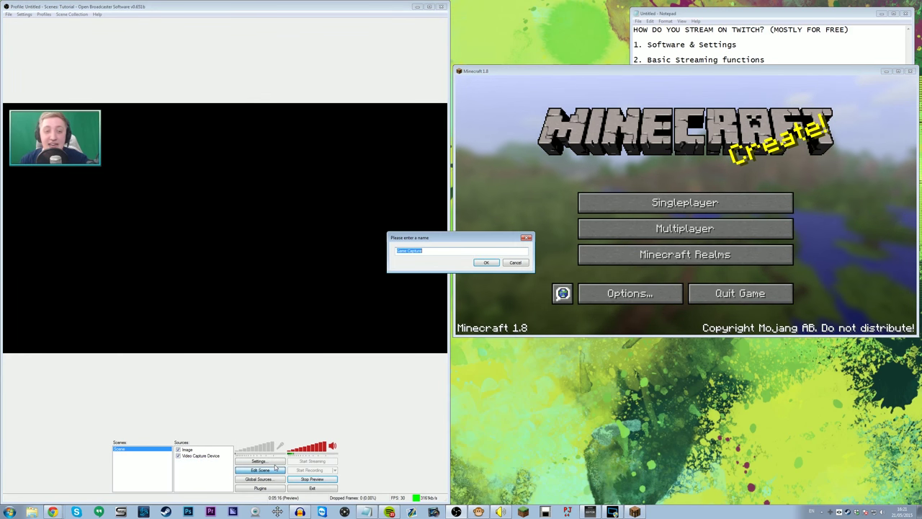
key("Return")
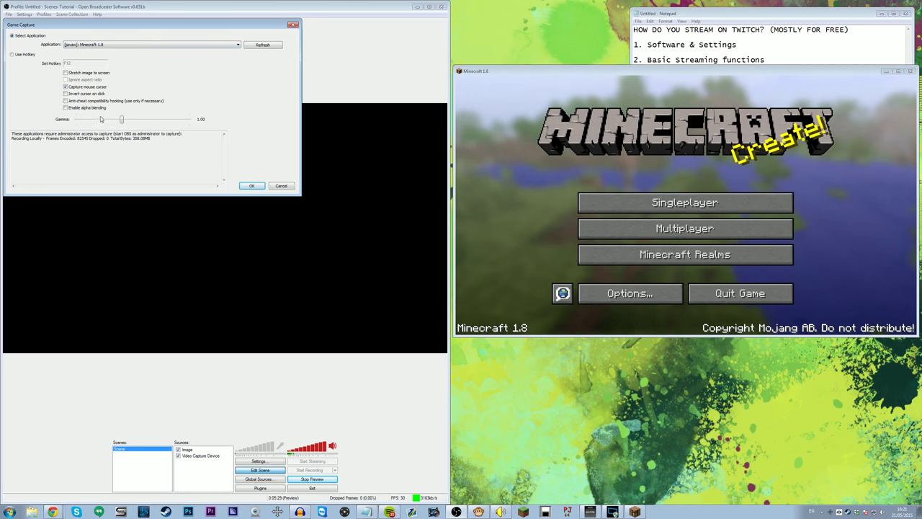
left_click(65, 72)
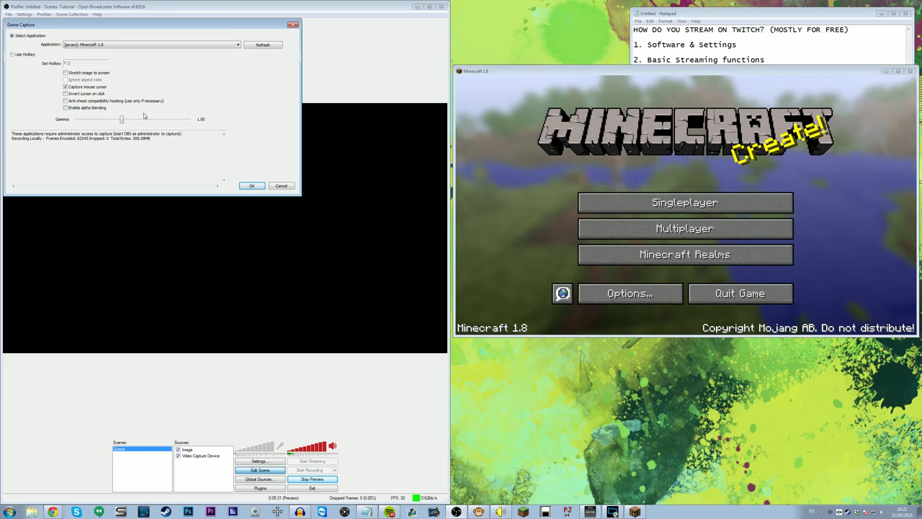
left_click(252, 187)
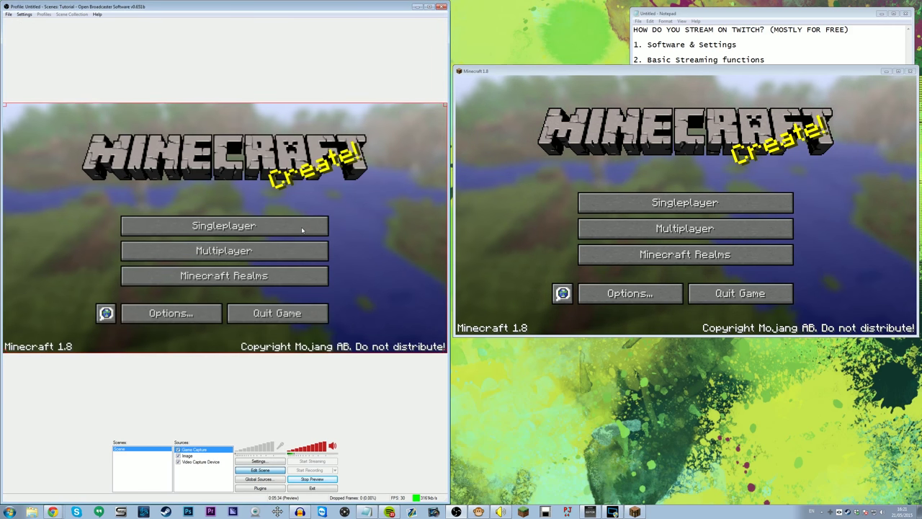
Send the game capture to the bottom and test it by moving Notepad over Minecraft.
key("ctrl+End")
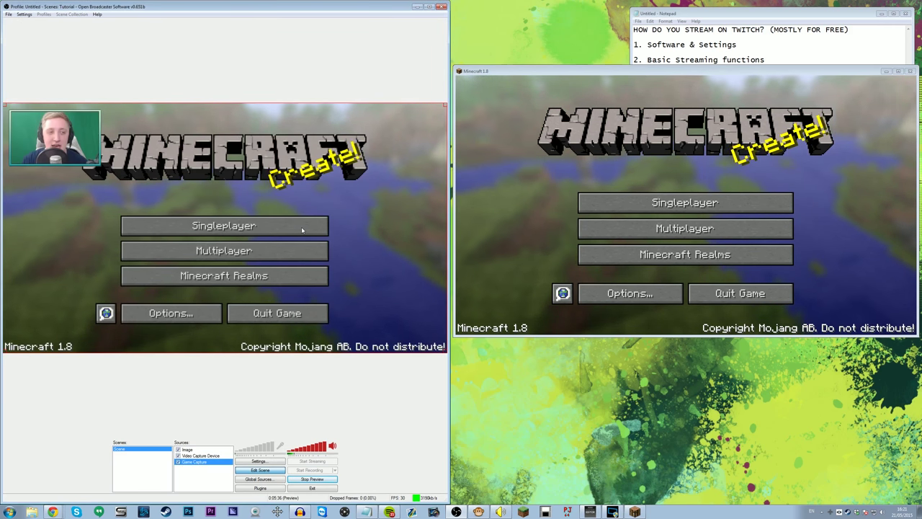
mouse_move(721, 17)
left_mouse_down()
mouse_move(638, 105)
mouse_move(628, 135)
mouse_move(665, 137)
mouse_move(652, 156)
mouse_move(654, 93)
mouse_move(726, 18)
left_mouse_up()
left_click(387, 161)
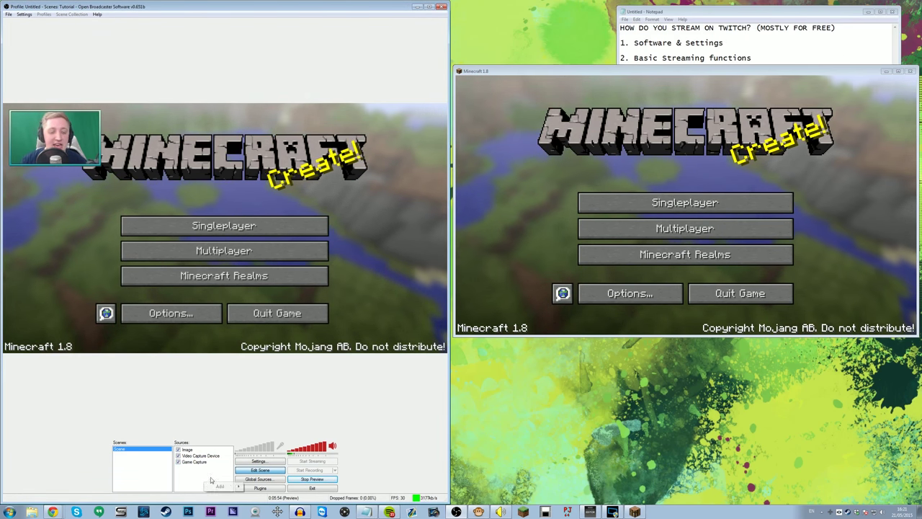
right_click(210, 454)
left_click(273, 463)
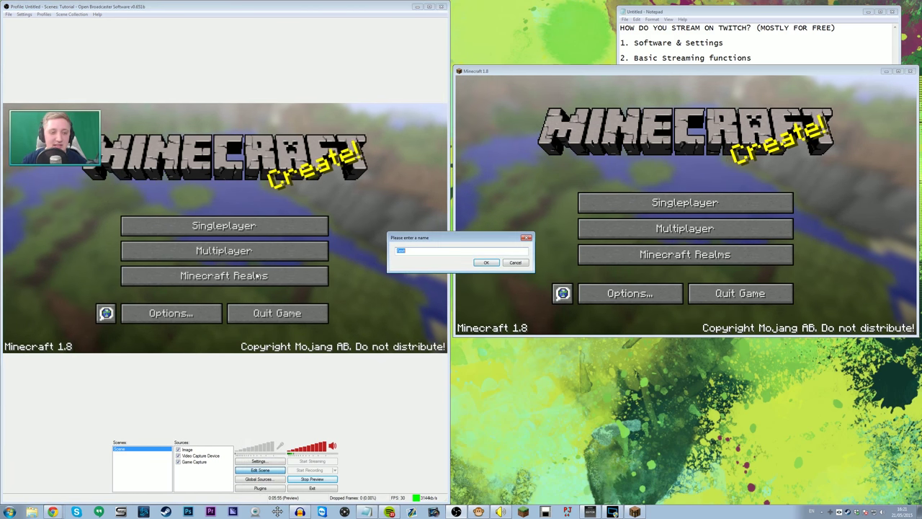
left_click(481, 263)
left_click_drag(436, 157, 217, 92)
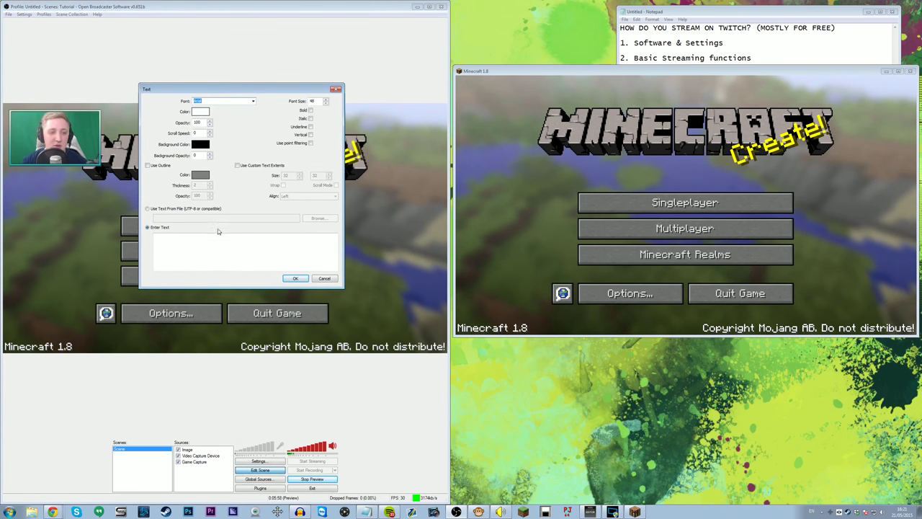
type("lkasd;lfkasd;lfmaskdm;flasm;ldfmjkafdfa")
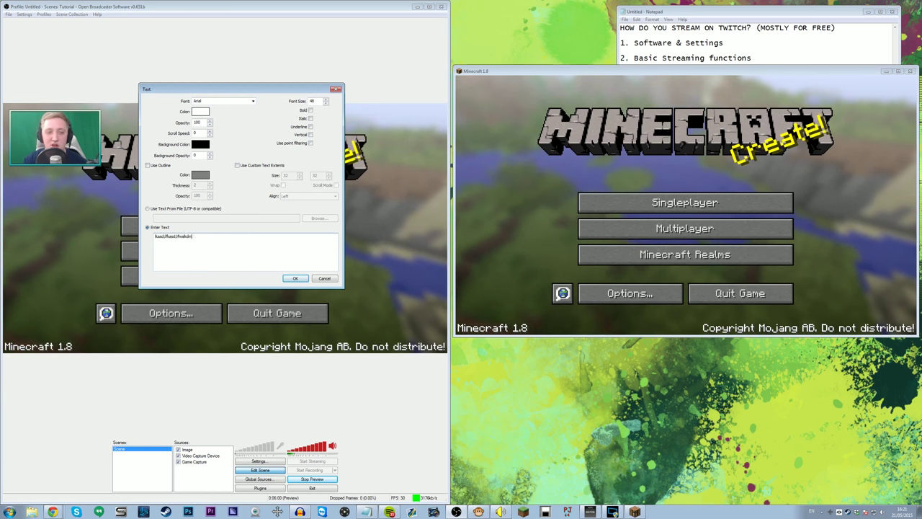
left_click(310, 109)
left_click(310, 118)
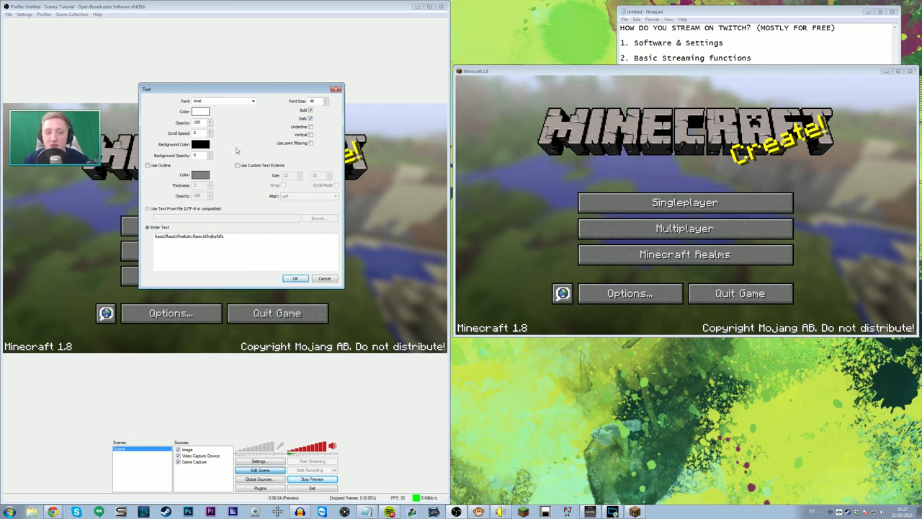
left_click(148, 165)
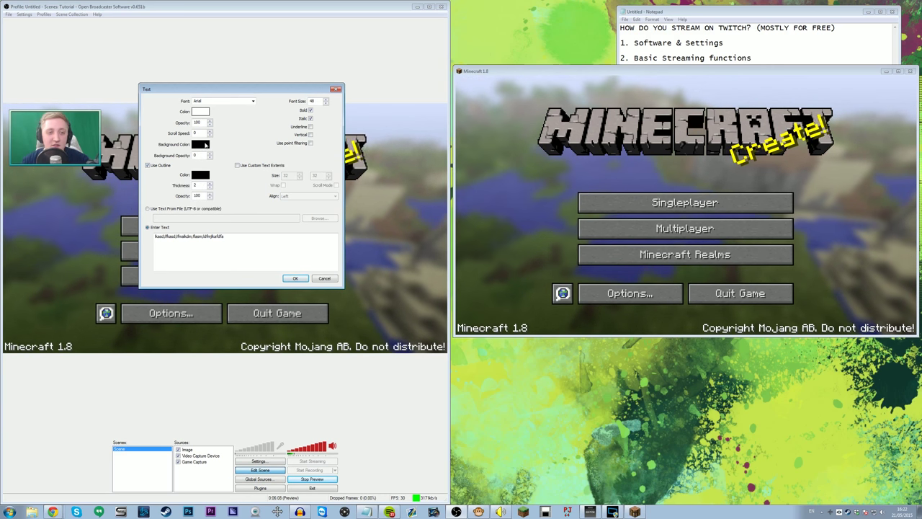
left_click(199, 145)
left_click(217, 155)
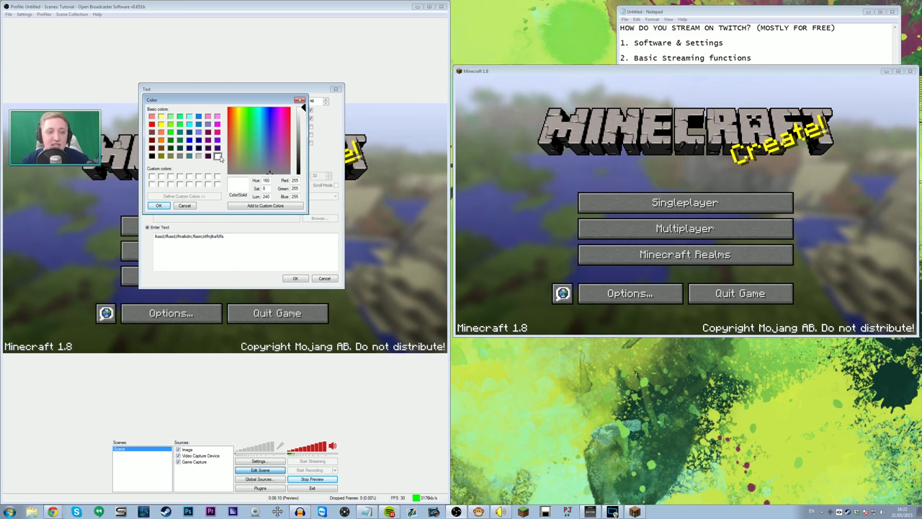
left_click(155, 207)
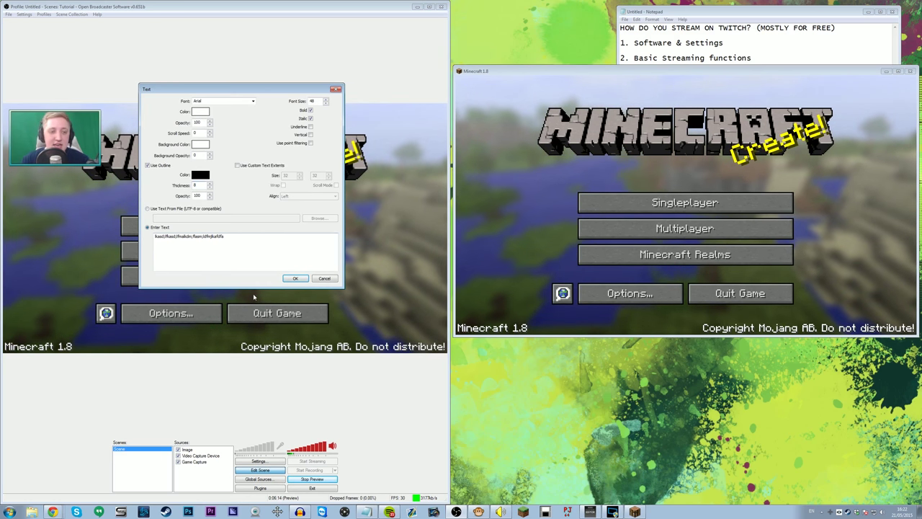
left_click(294, 278)
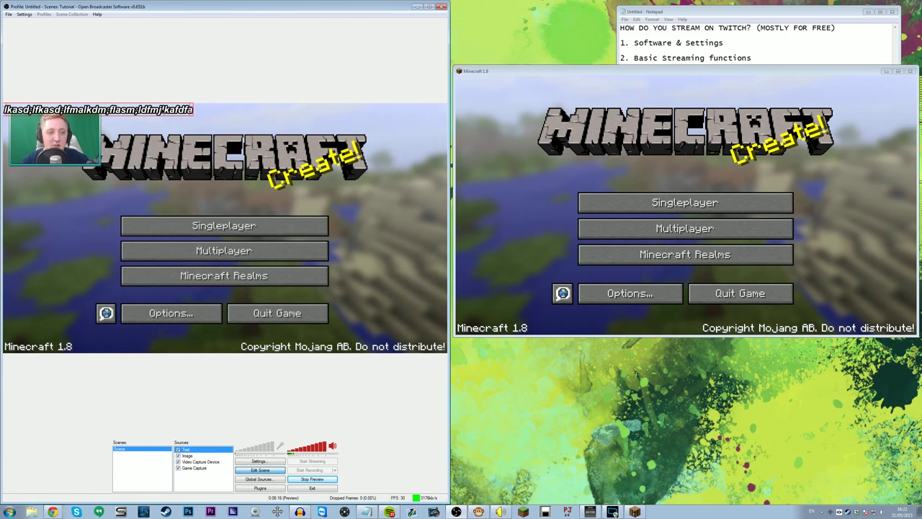
left_click_drag(98, 110, 274, 114)
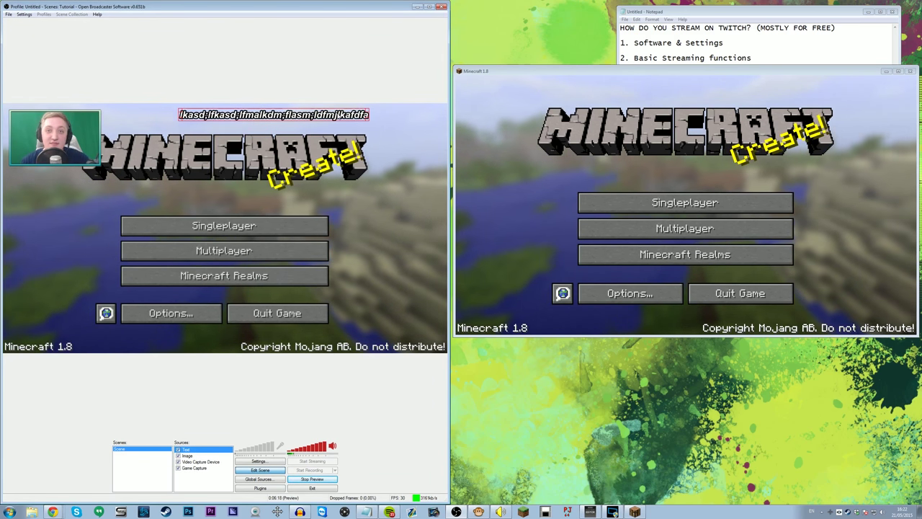
key("Delete")
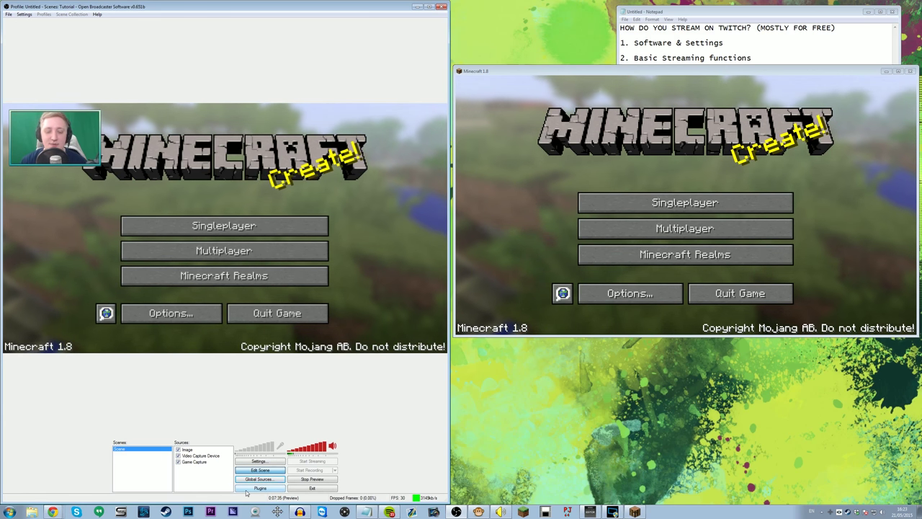
left_click(247, 491)
left_click_drag(447, 193, 384, 132)
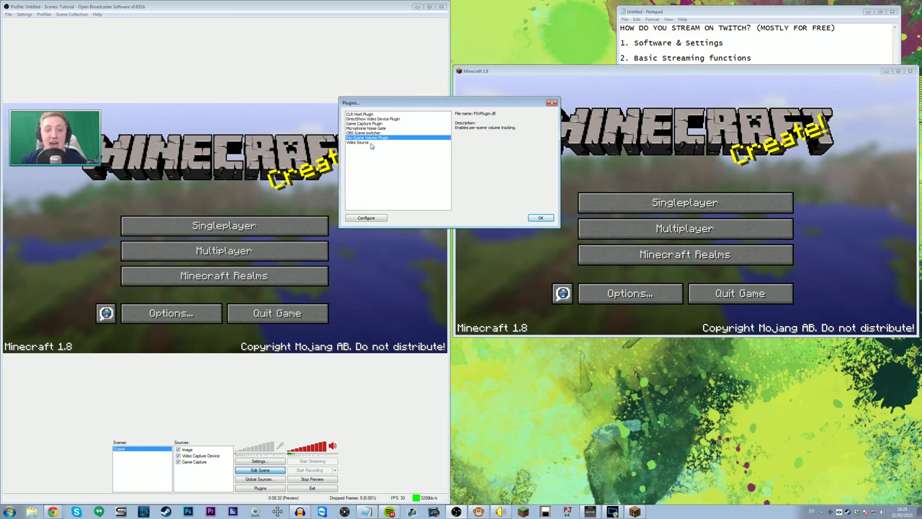
left_click(540, 218)
Add a new scene named Scene 2 and compare it against the original Minecraft scene.
right_click(148, 454)
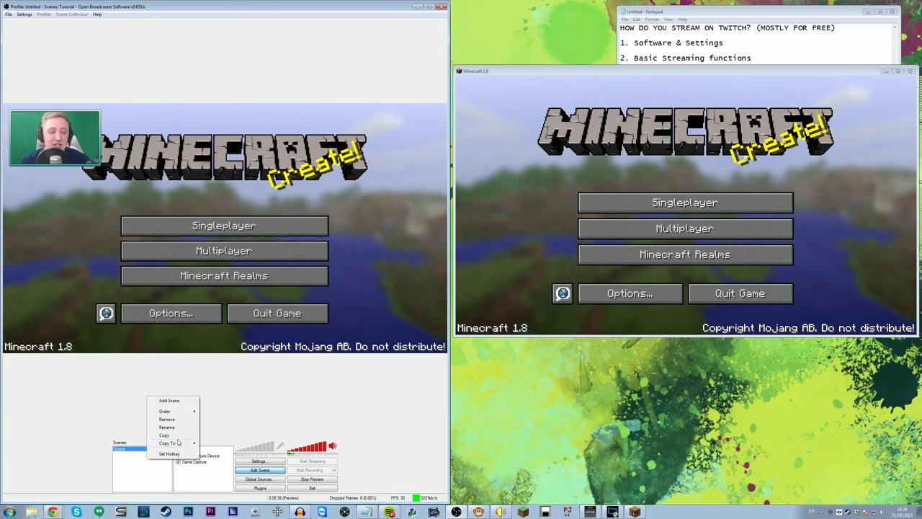
left_click(173, 401)
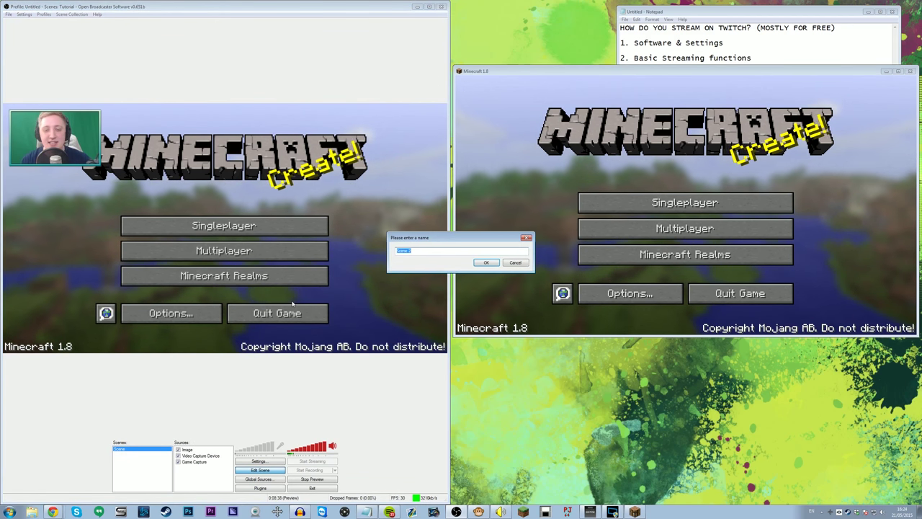
key("Return")
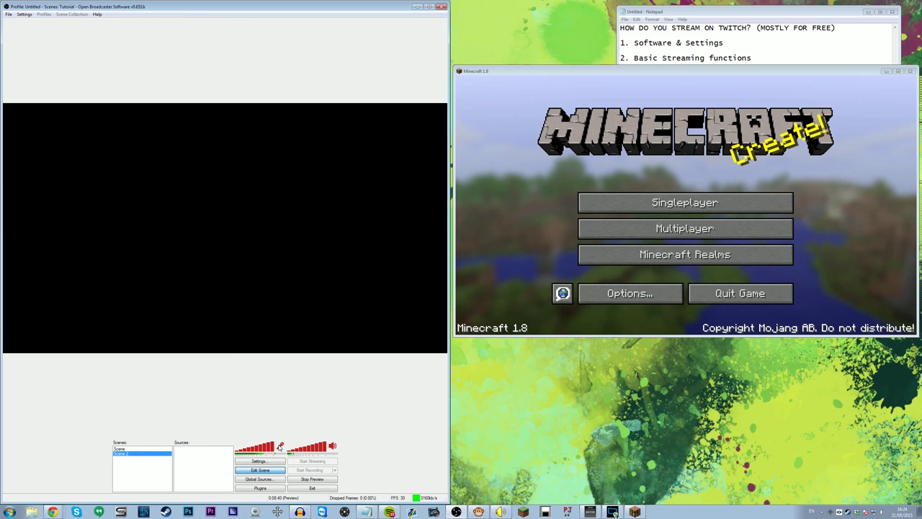
left_click(132, 449)
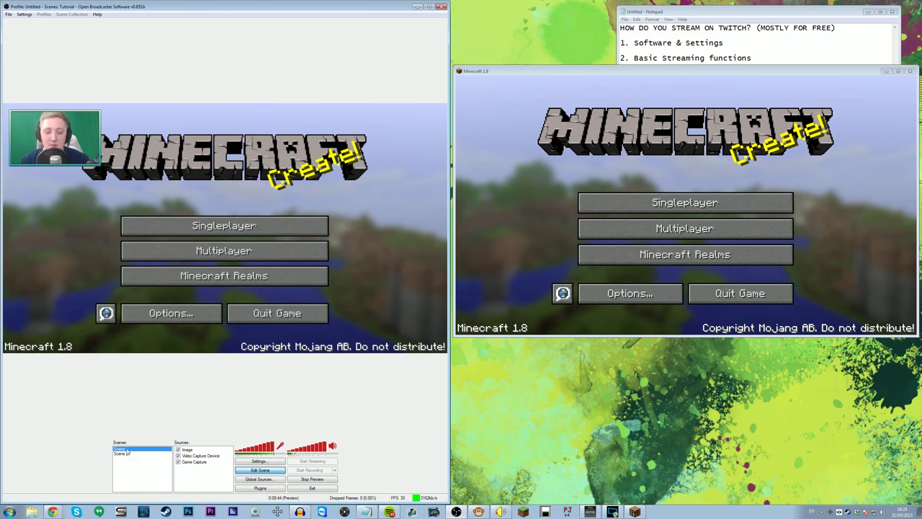
left_click(134, 454)
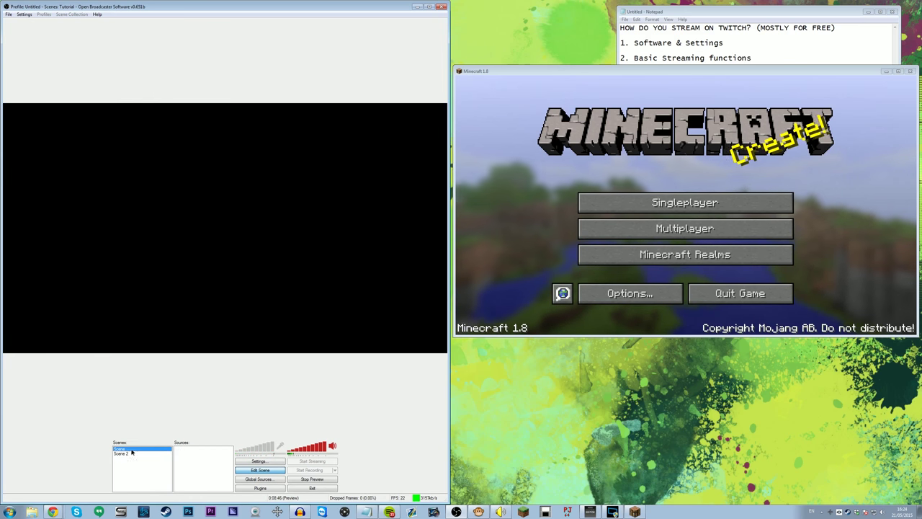
left_click(132, 453)
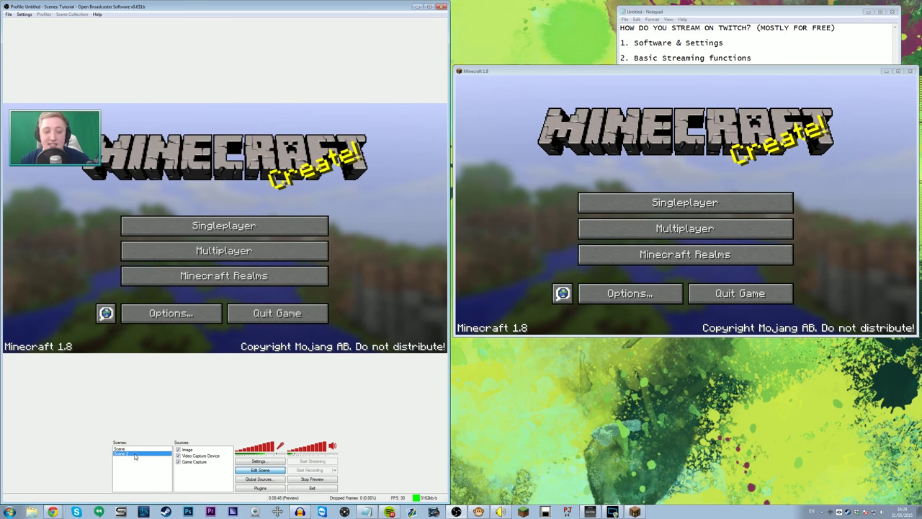
left_click(133, 453)
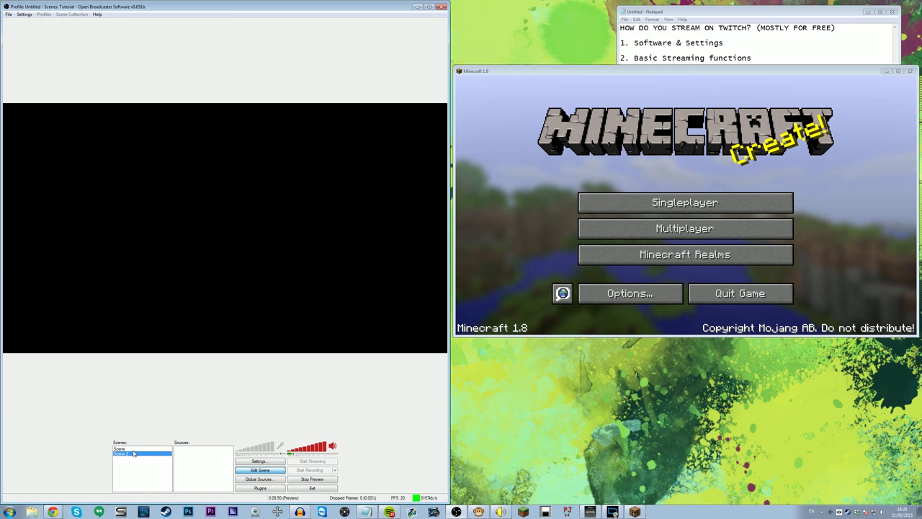
left_click(133, 449)
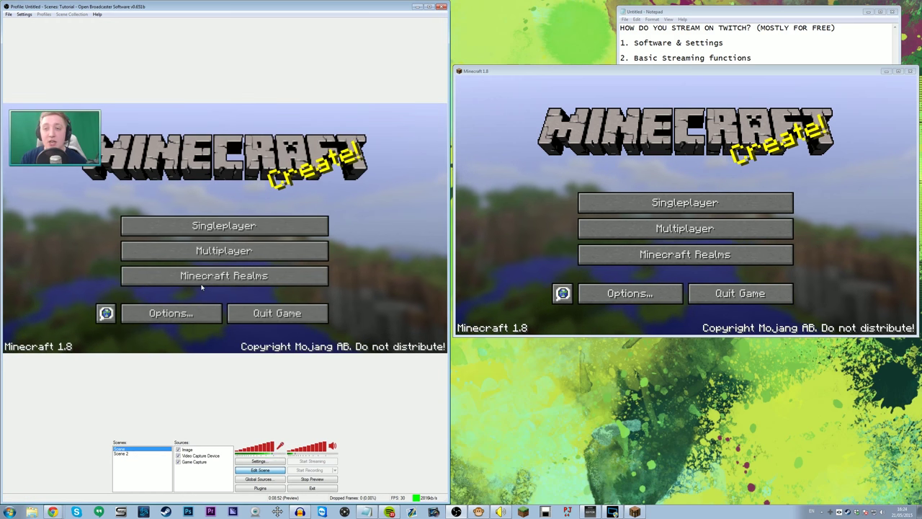
left_click(155, 454)
Add an Image source to Scene 2 and browse into the Twitch TV folder.
mouse_move(216, 457)
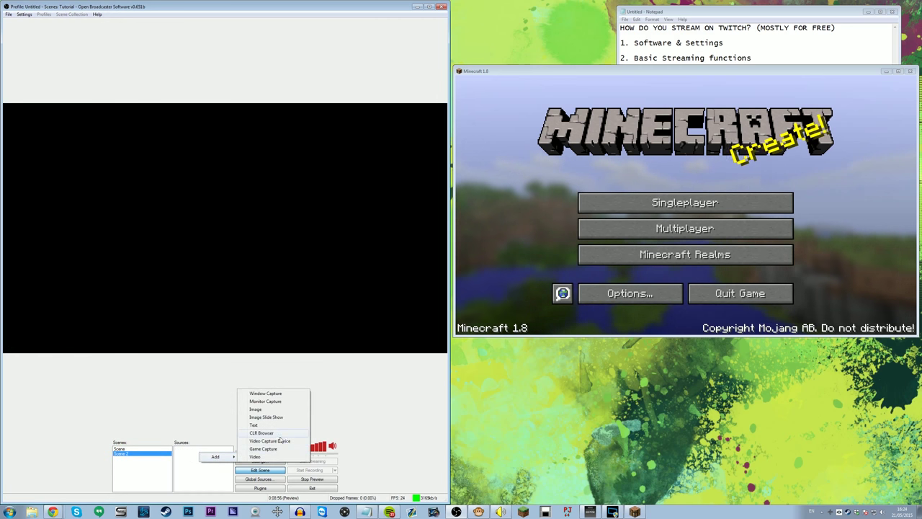
left_click(280, 409)
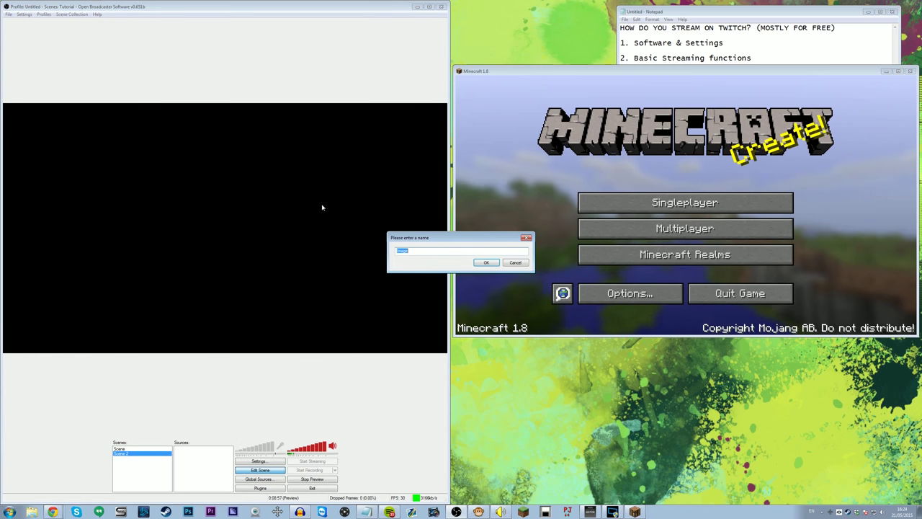
left_click(497, 265)
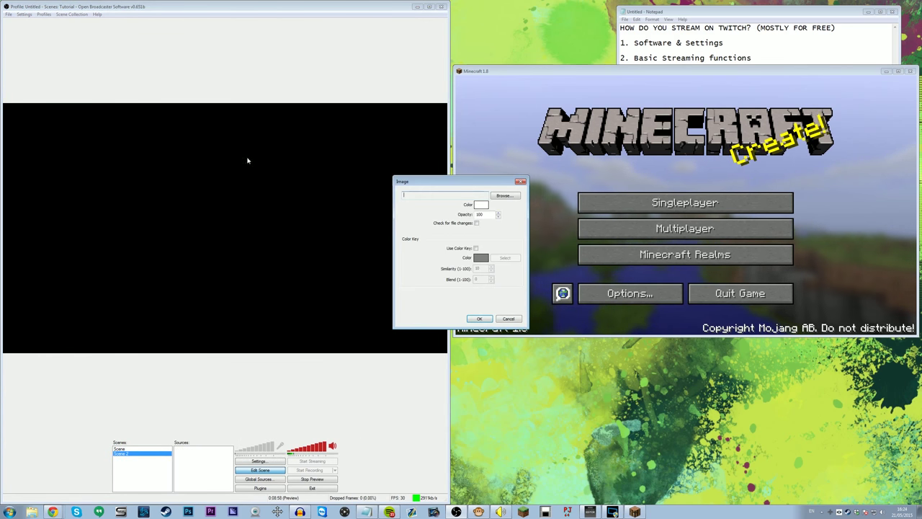
left_click(504, 196)
left_click(439, 232)
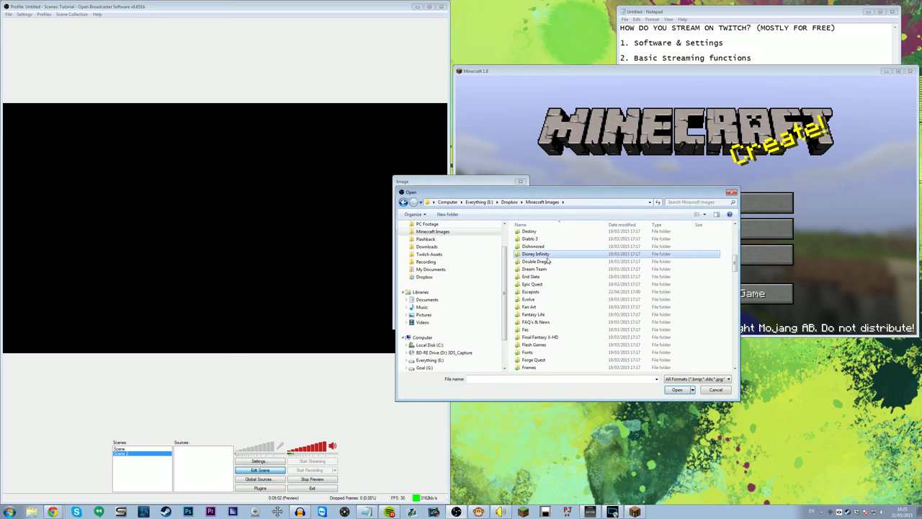
scroll(548, 261, "down", 10)
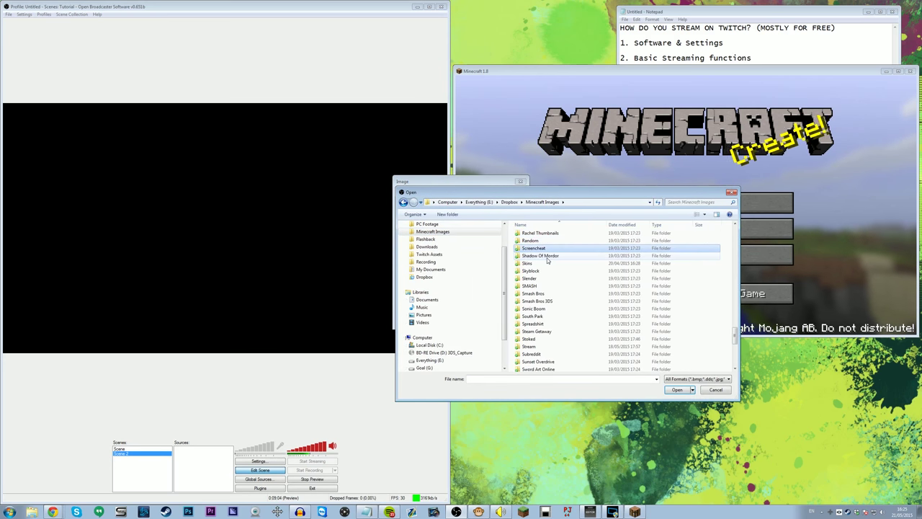
scroll(547, 261, "down", 7)
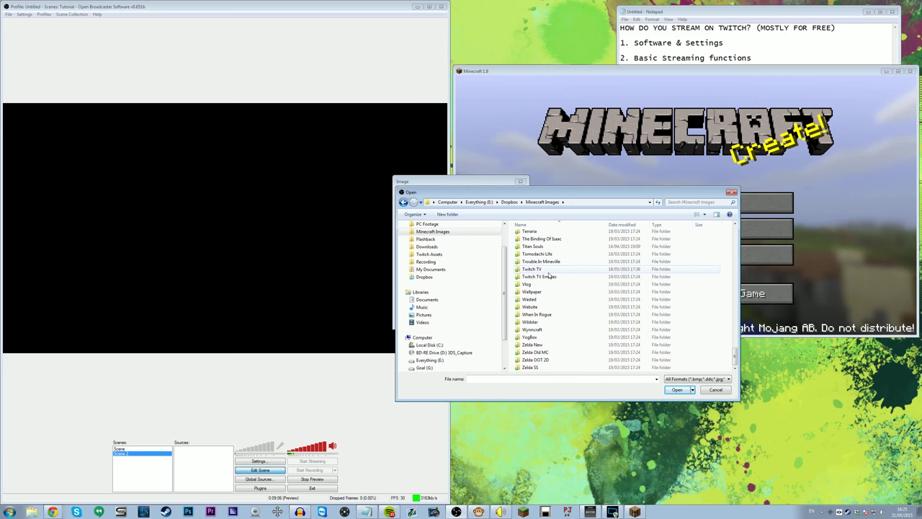
double_click(547, 270)
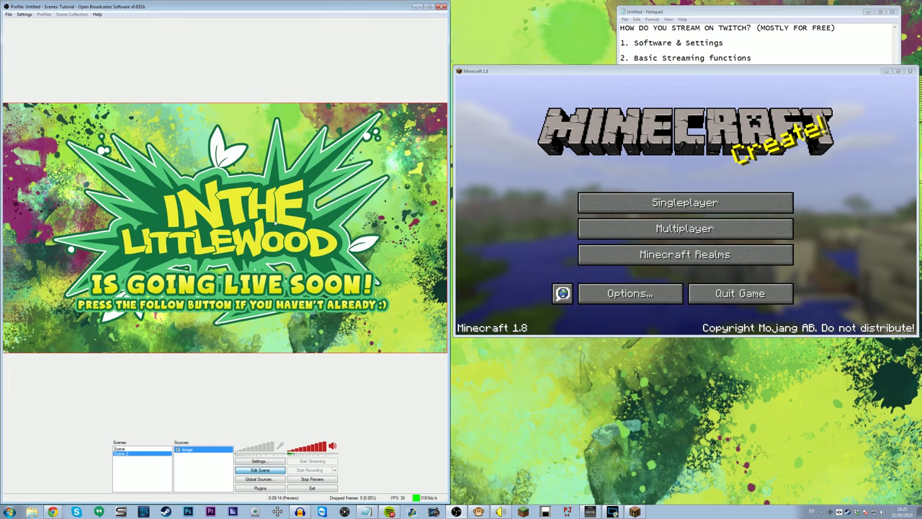